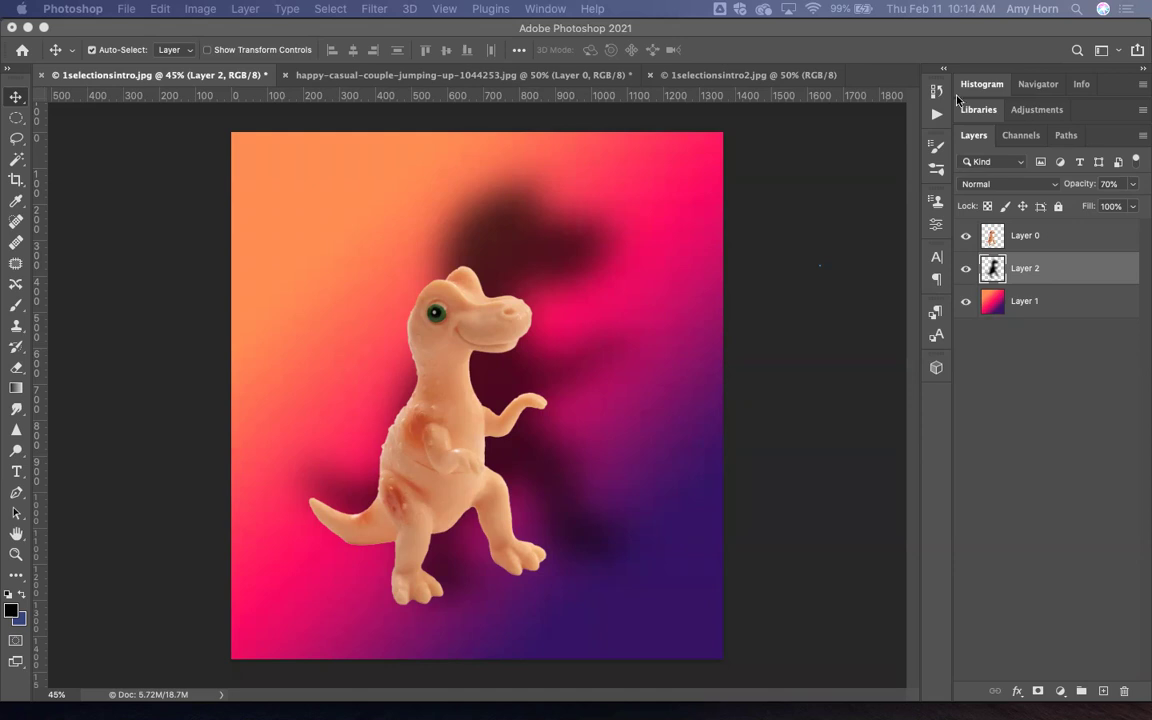
# View the finished jumping-couple and dinosaur composites, and switch to the 1selectionsintro2.jpg document
pyautogui.click(487, 78)
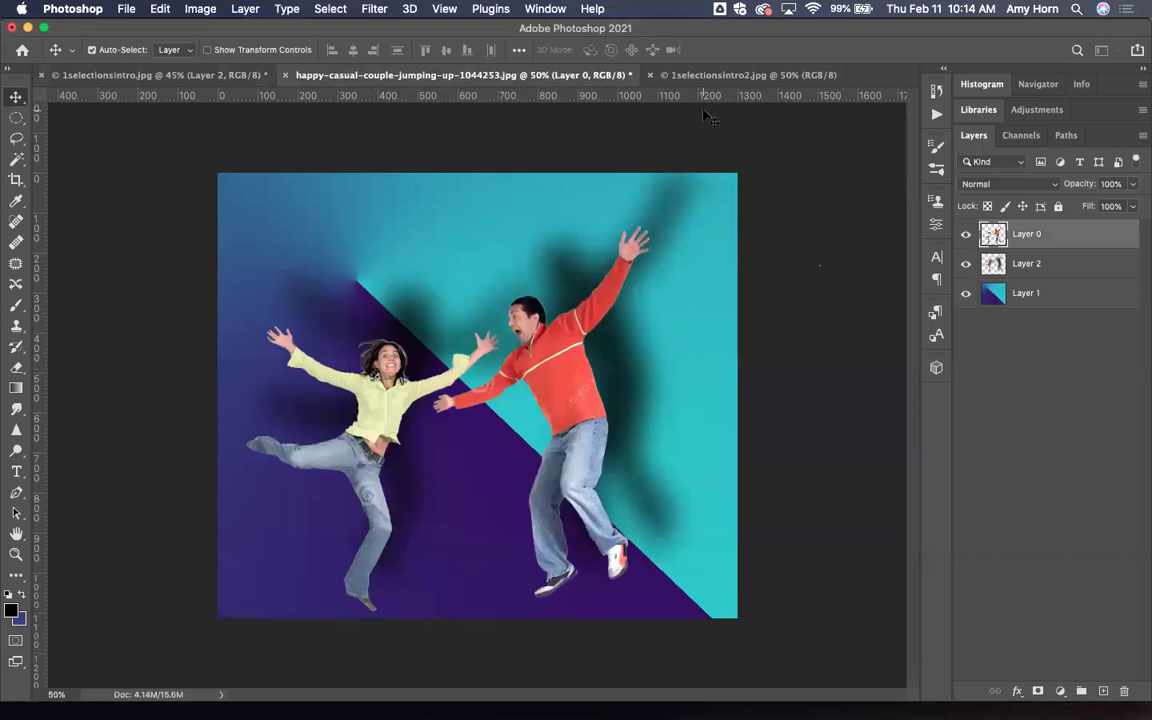
pyautogui.click(150, 75)
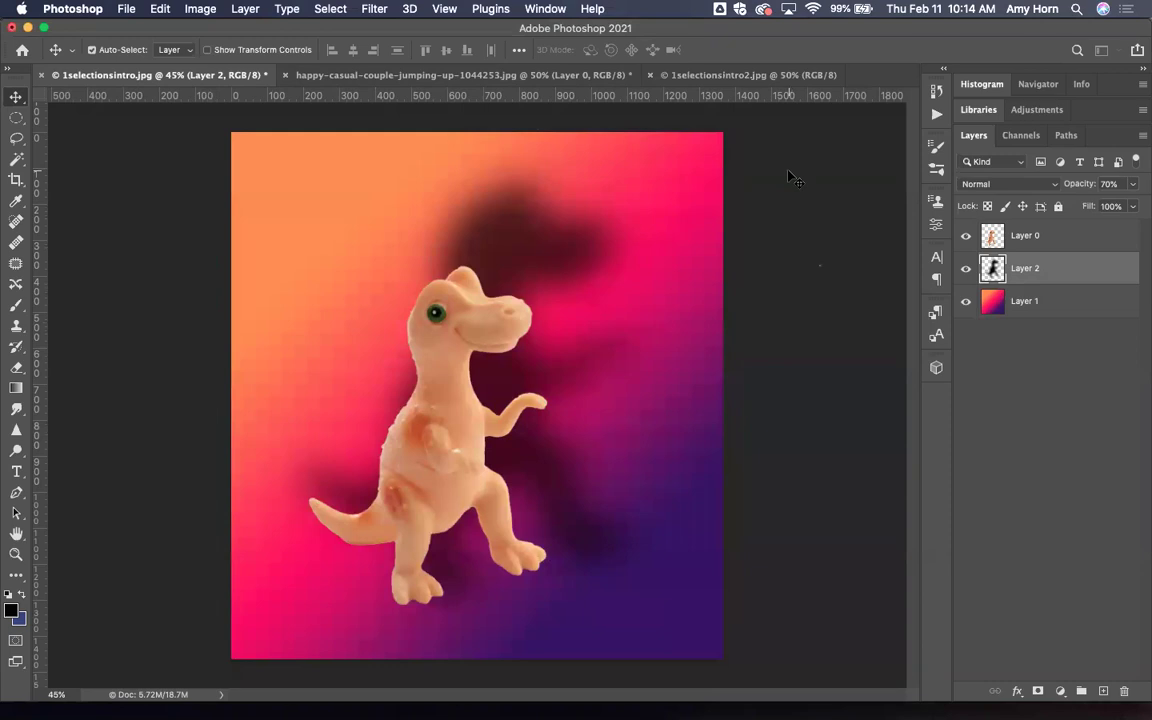
pyautogui.click(697, 77)
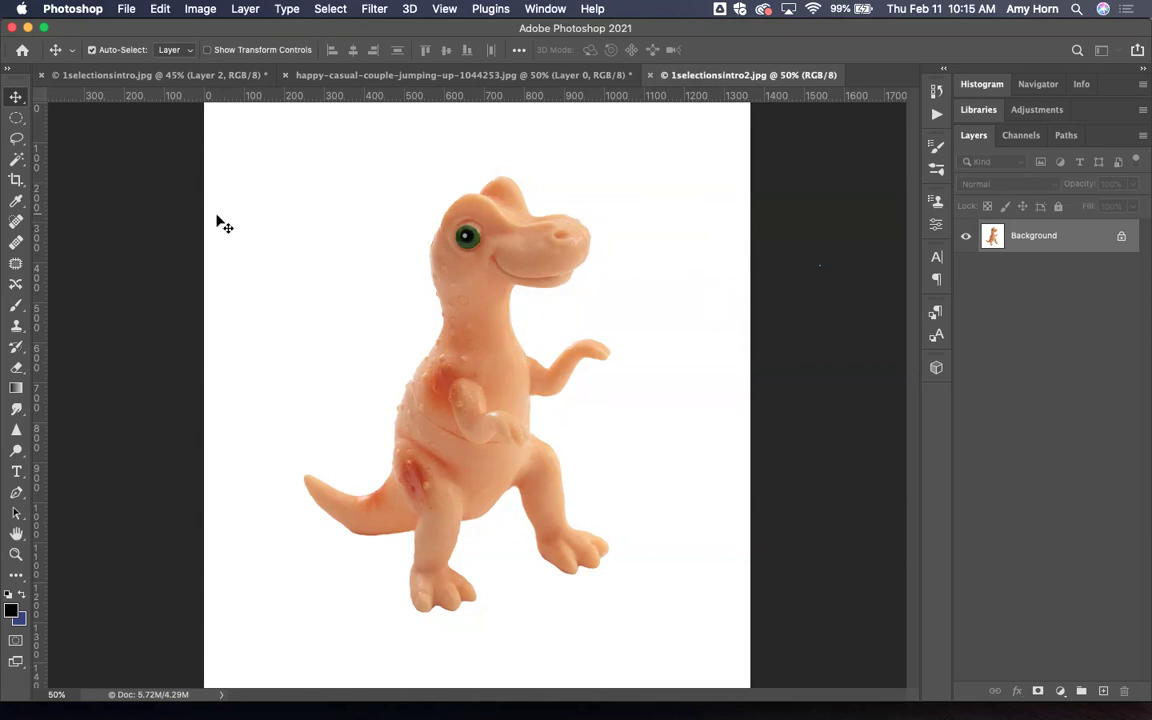
# Select the white background around the dinosaur with the Magic Wand tool
pyautogui.click(20, 159)
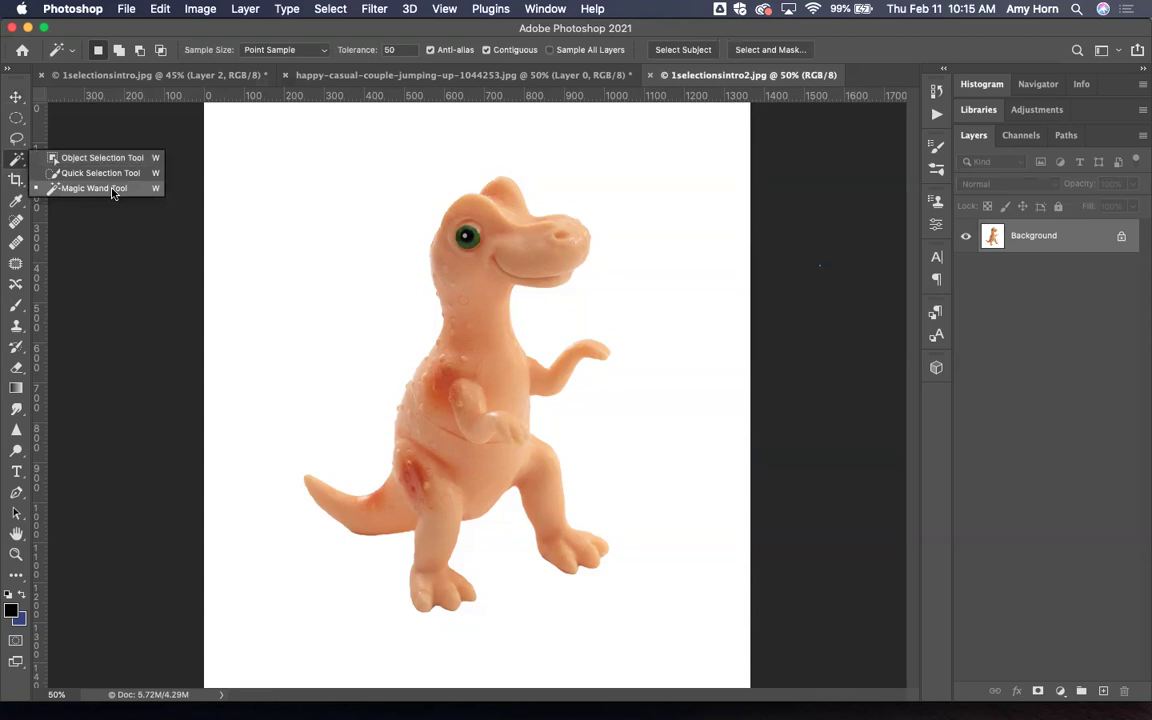
pyautogui.click(112, 190)
pyautogui.click(328, 210)
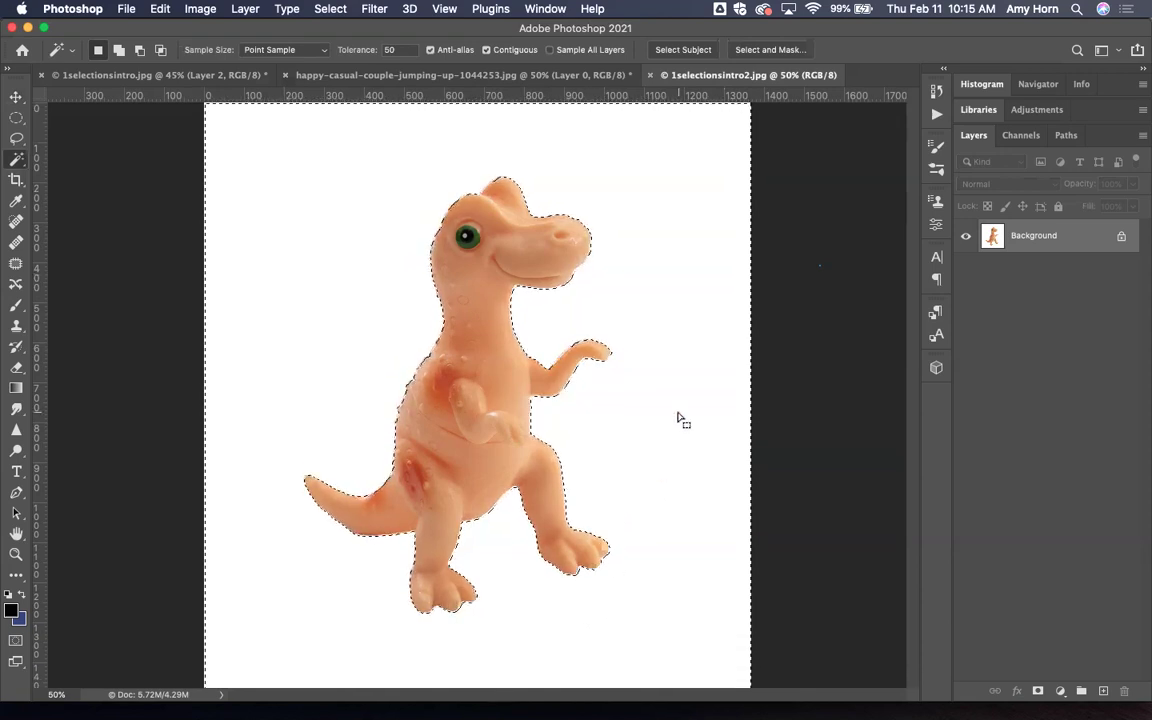
# Invert the selection so it covers the dinosaur, and copy it to a new layer
pyautogui.rightClick(496, 376)
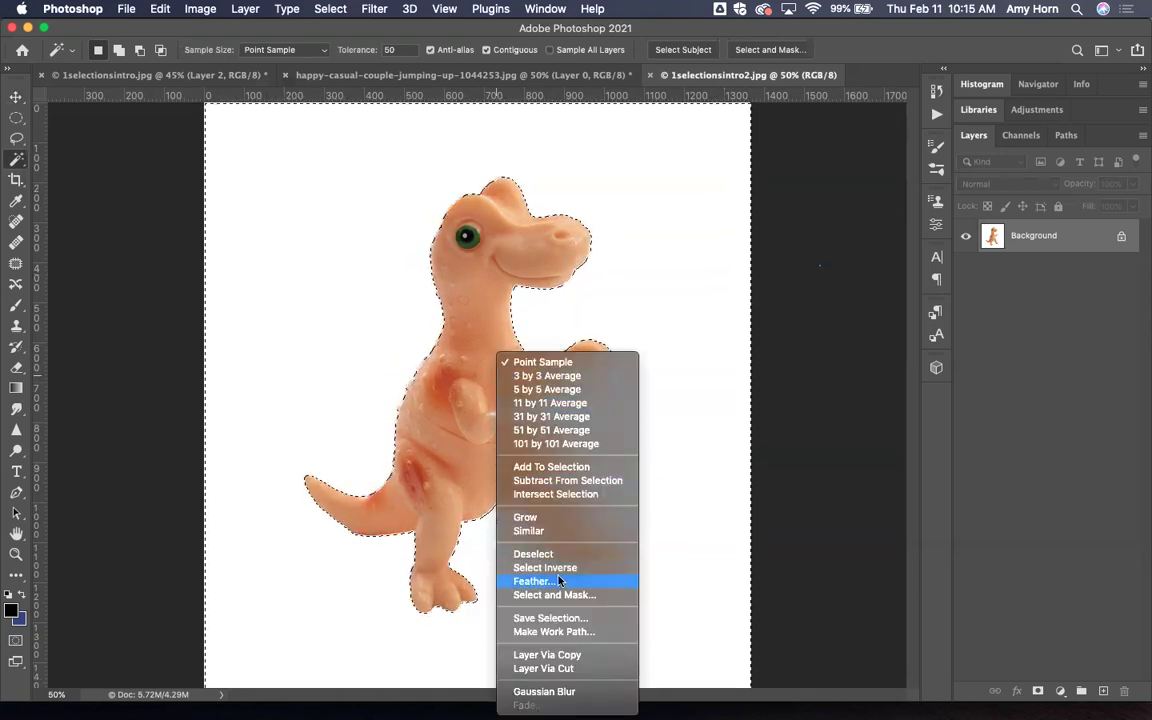
pyautogui.press('Escape')
pyautogui.rightClick(503, 355)
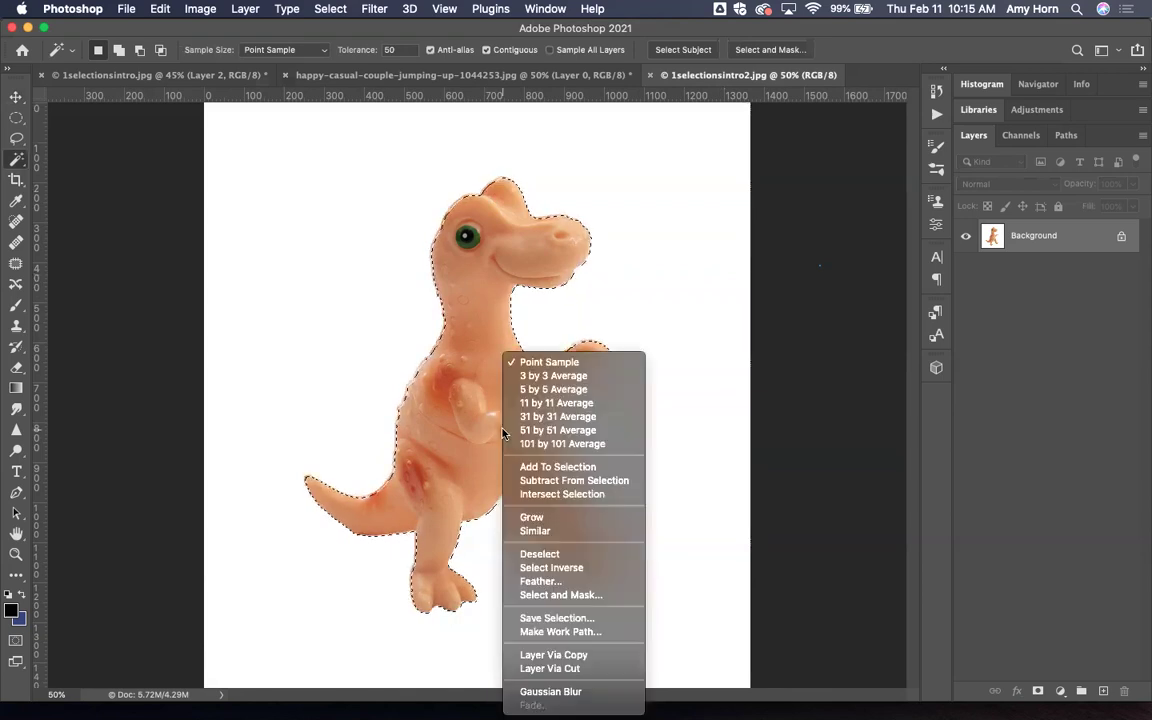
pyautogui.click(588, 656)
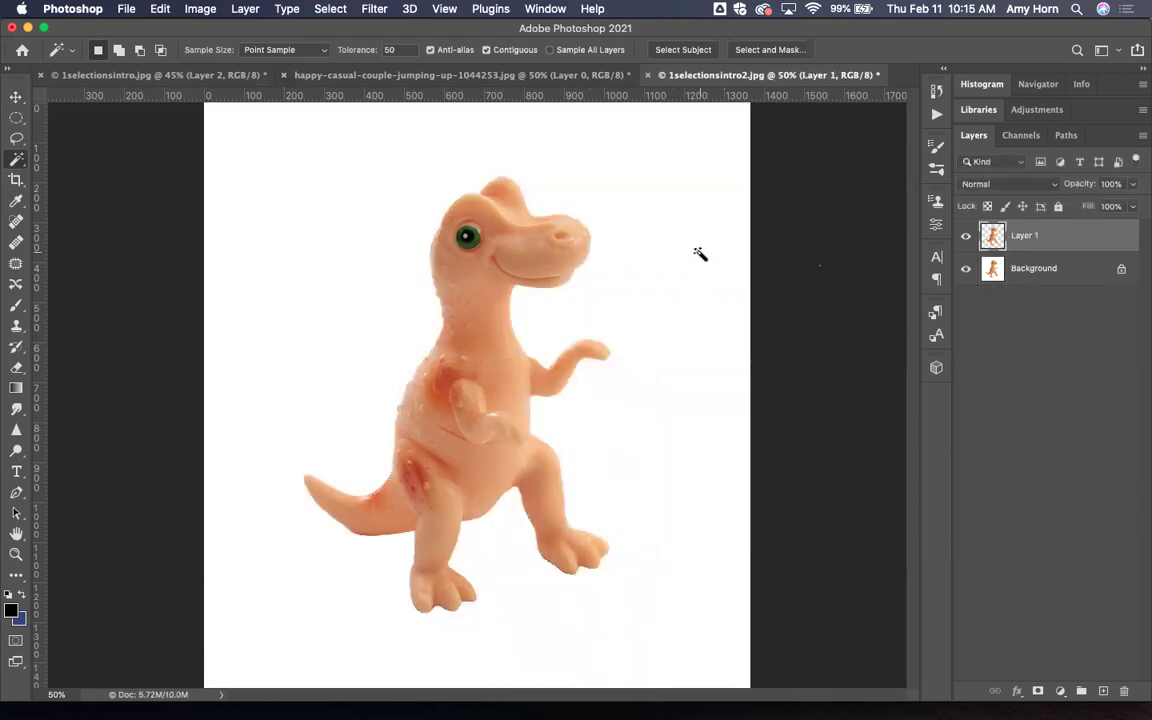
# Unlock the Background layer and delete its white area using a Magic Wand selection, leaving nothing selected
pyautogui.click(1036, 268)
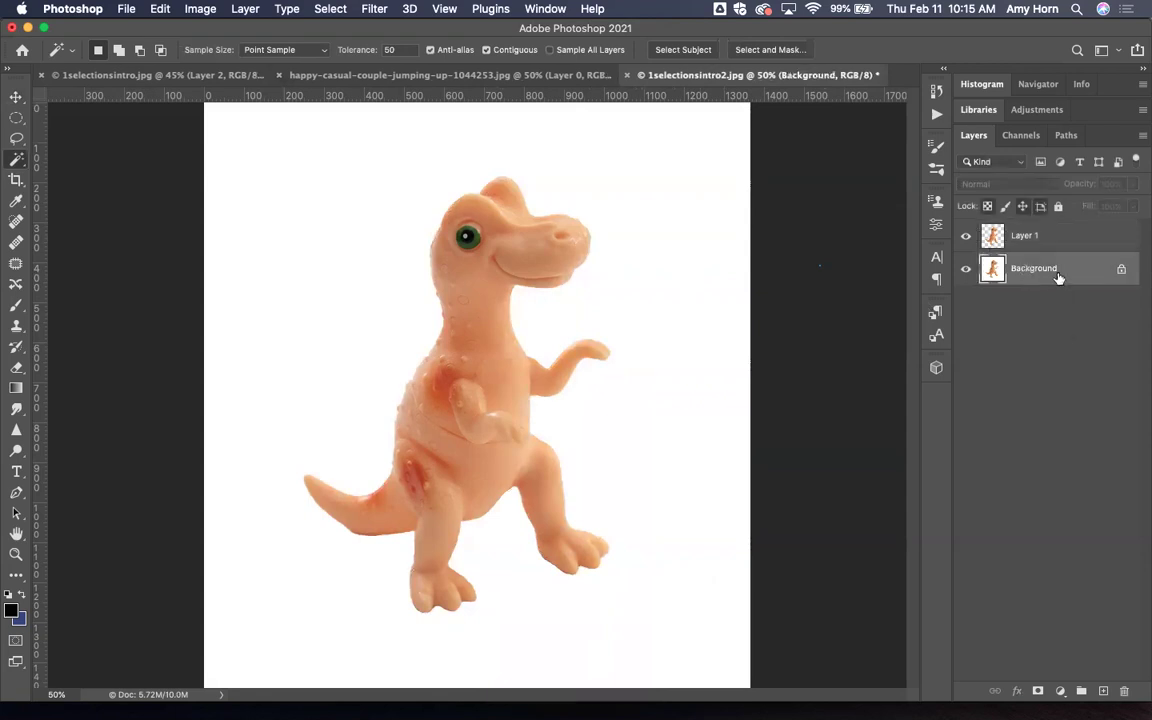
pyautogui.click(297, 205)
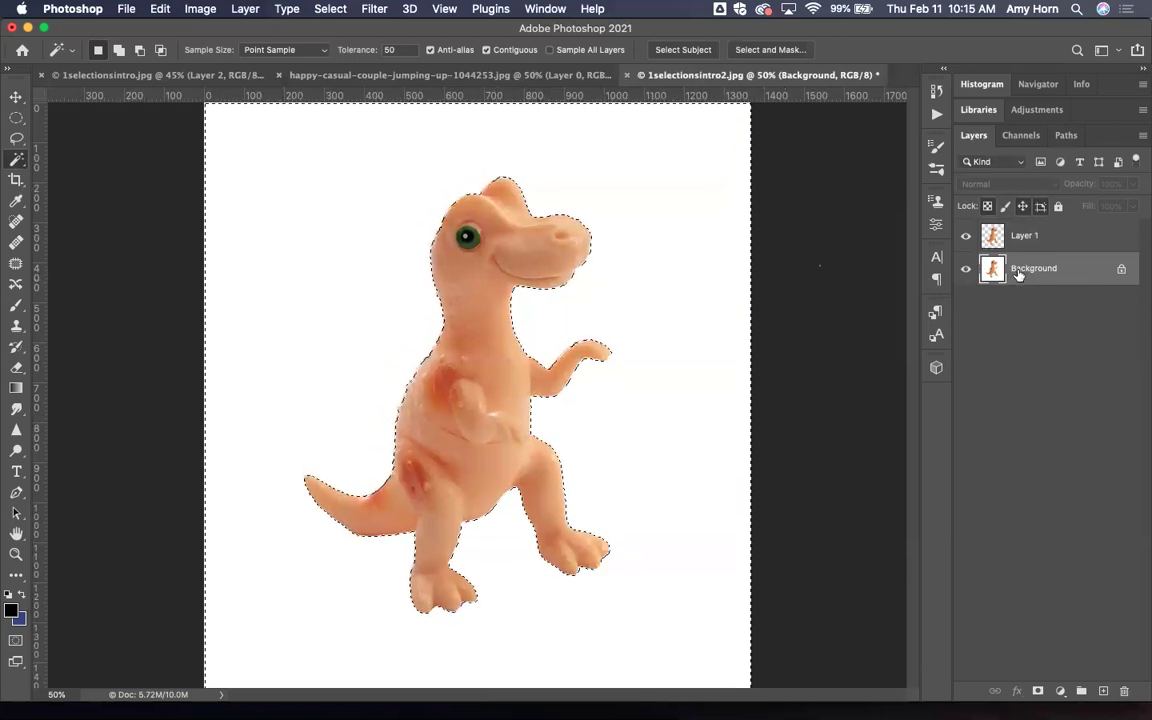
pyautogui.click(1121, 269)
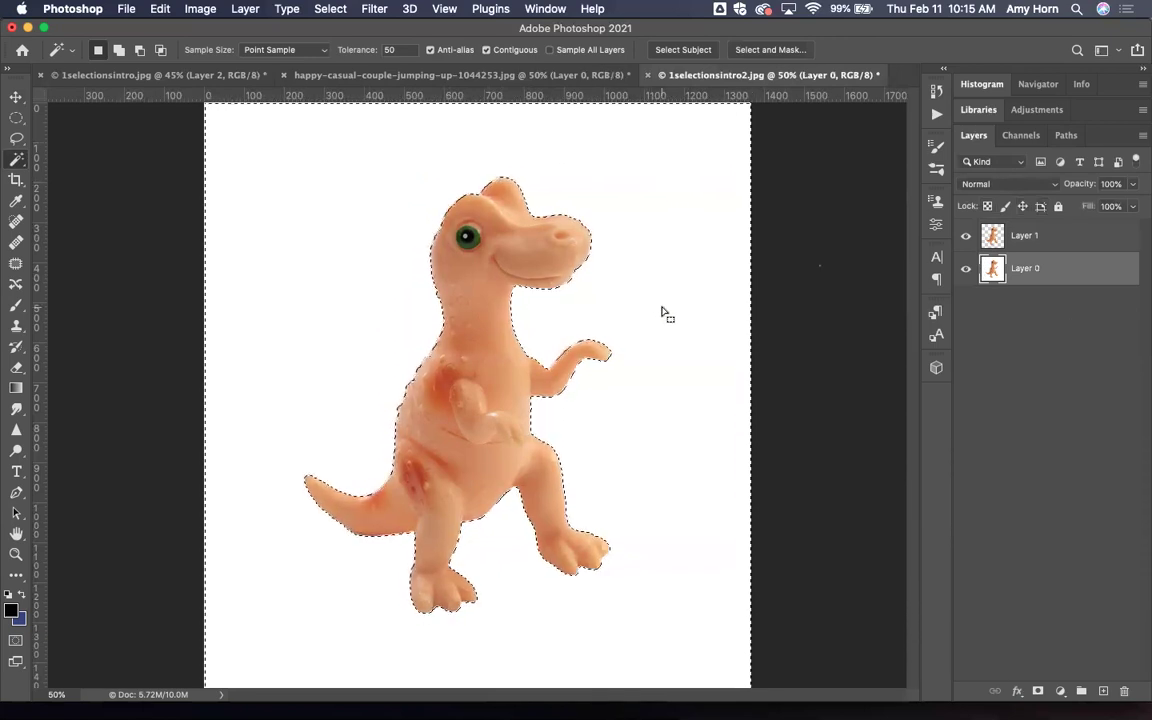
pyautogui.press('Delete')
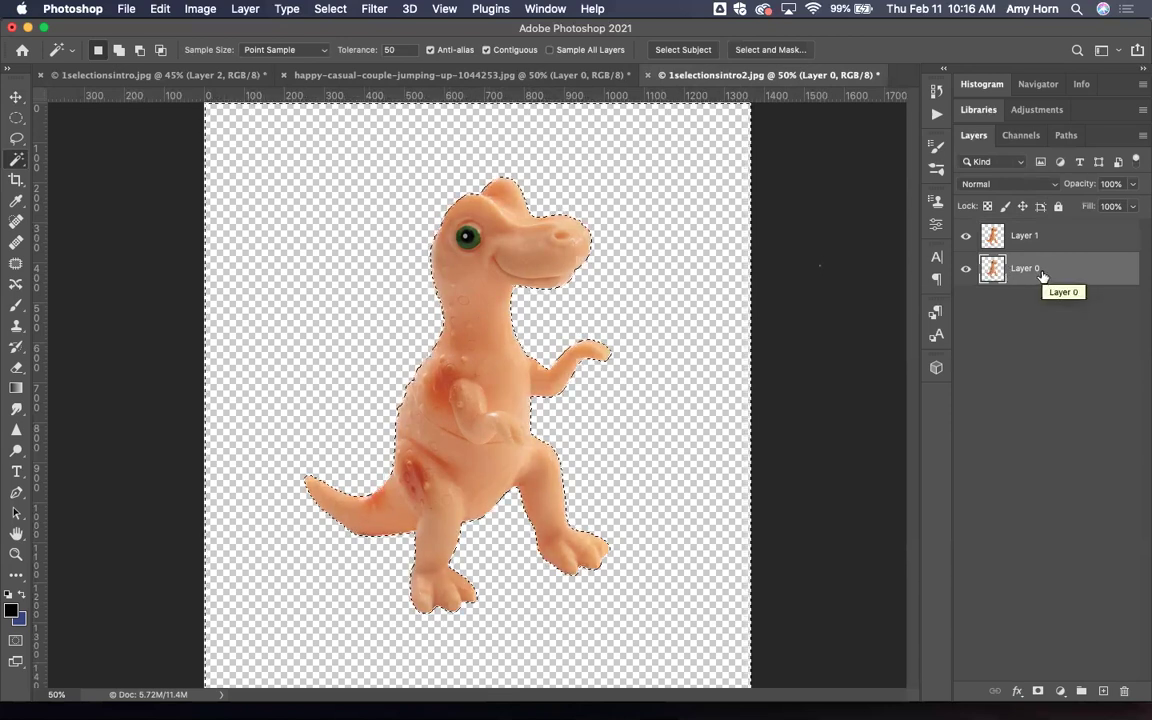
pyautogui.press('super+d')
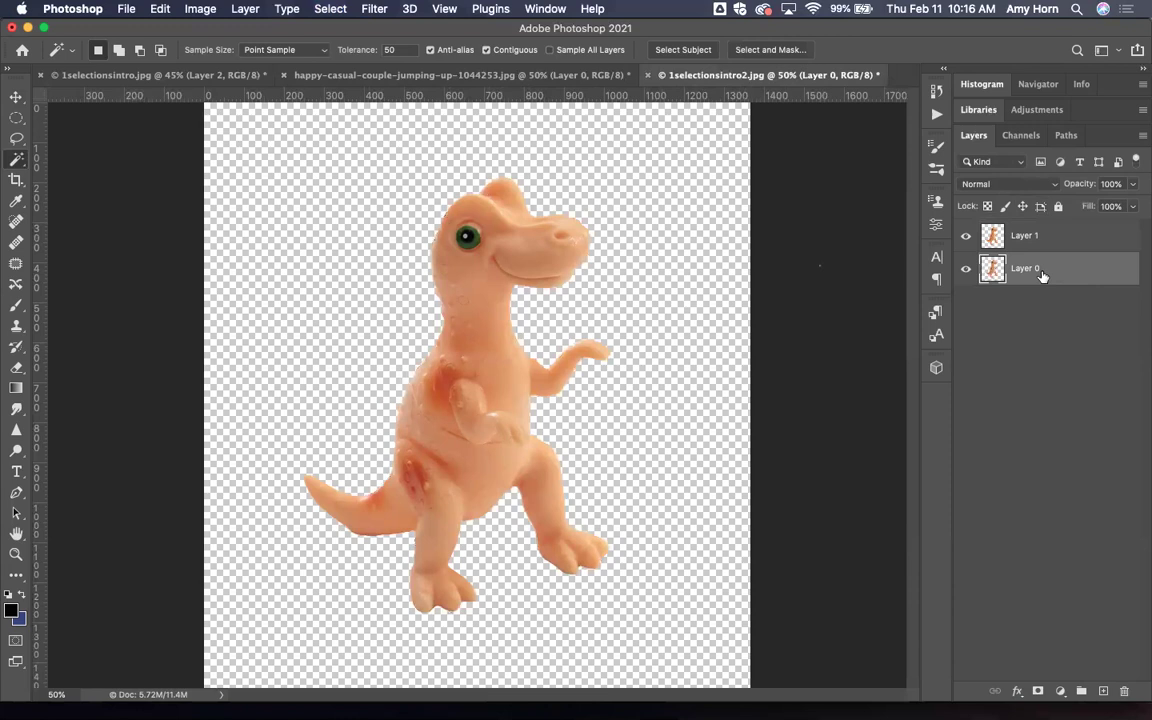
# Hide Layer 1 and add a new empty layer directly above Layer 0
pyautogui.click(965, 238)
pyautogui.click(1104, 692)
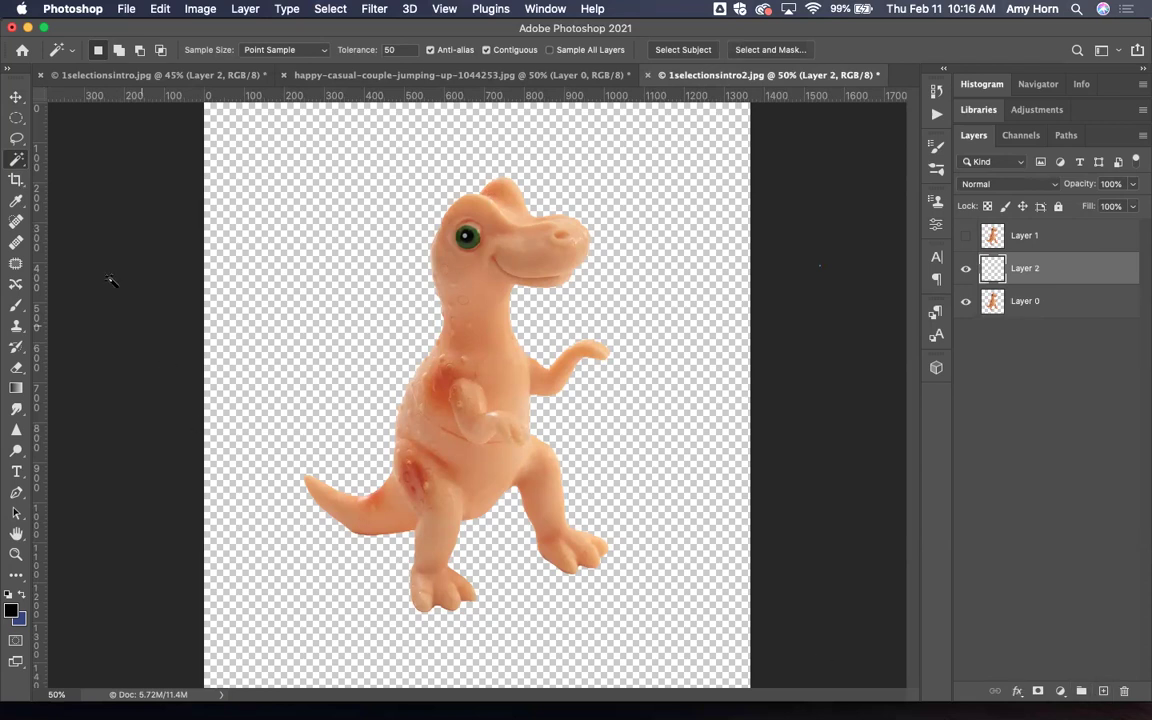
# Fill the new layer with a diagonal linear gradient using the orange-pink-purple preset from the Reds group
pyautogui.click(16, 389)
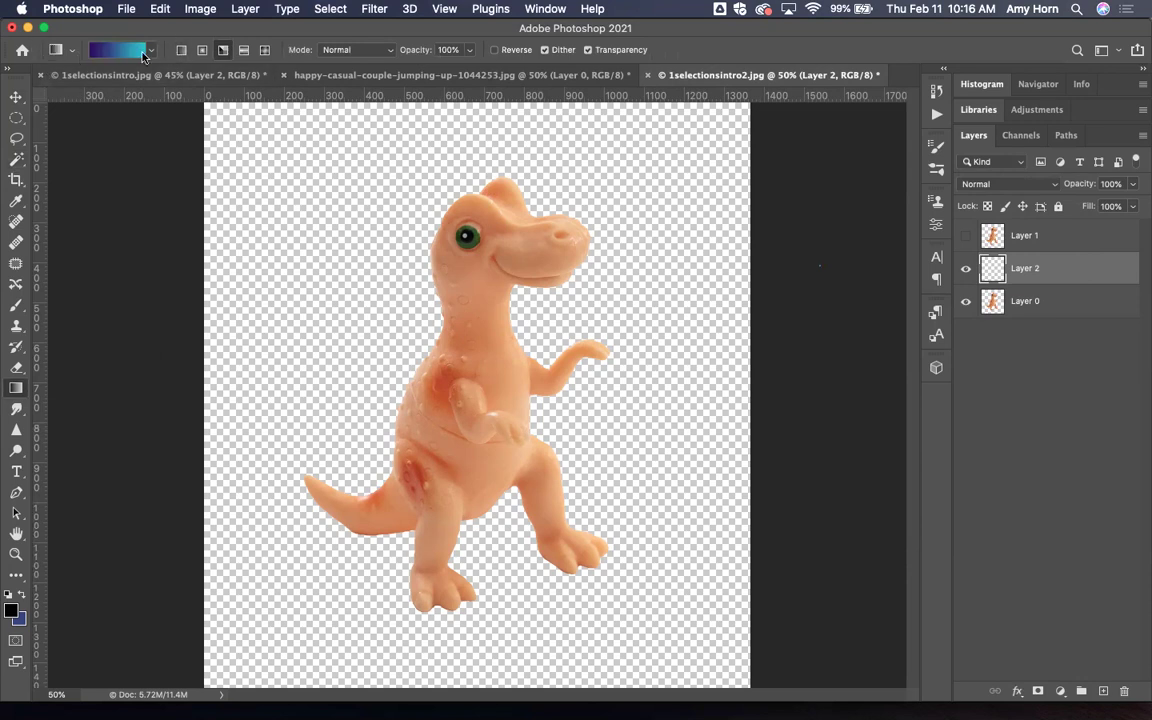
pyautogui.click(146, 52)
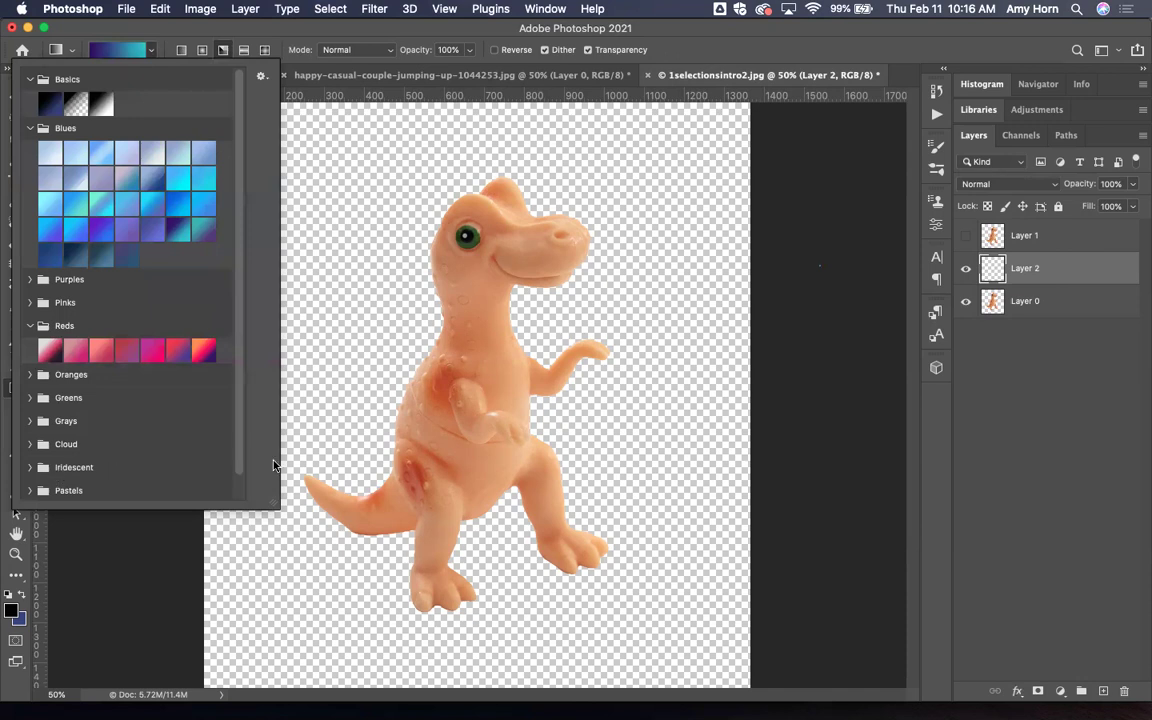
pyautogui.click(201, 349)
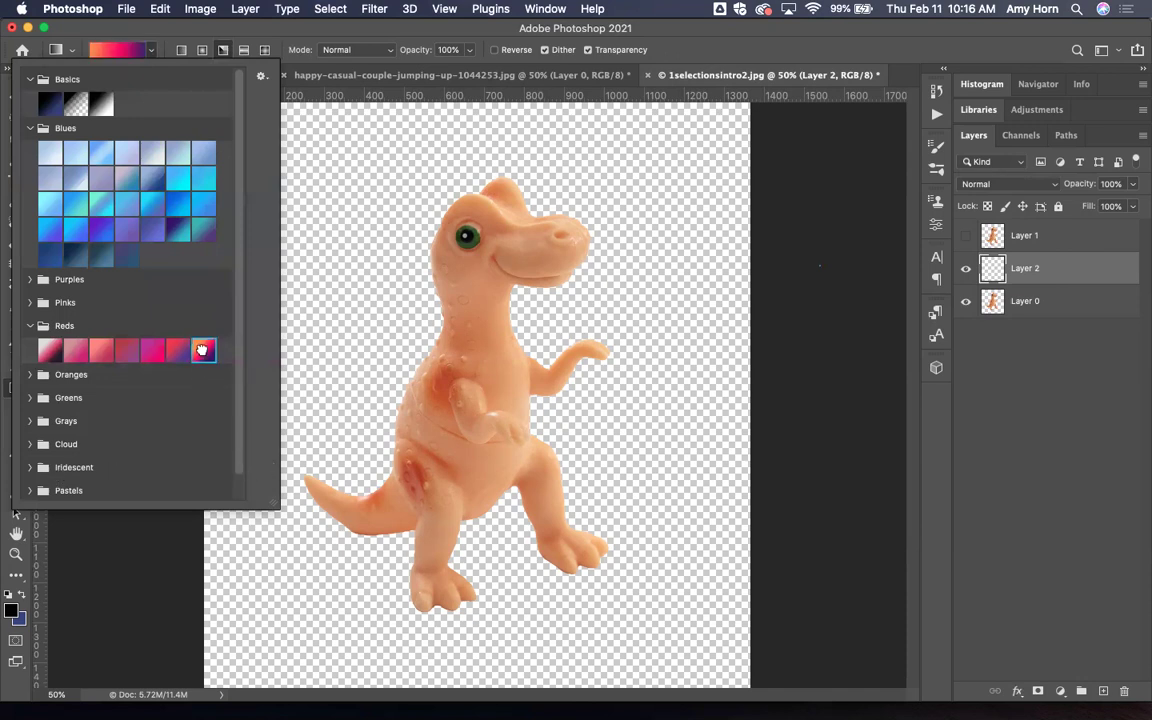
pyautogui.click(181, 52)
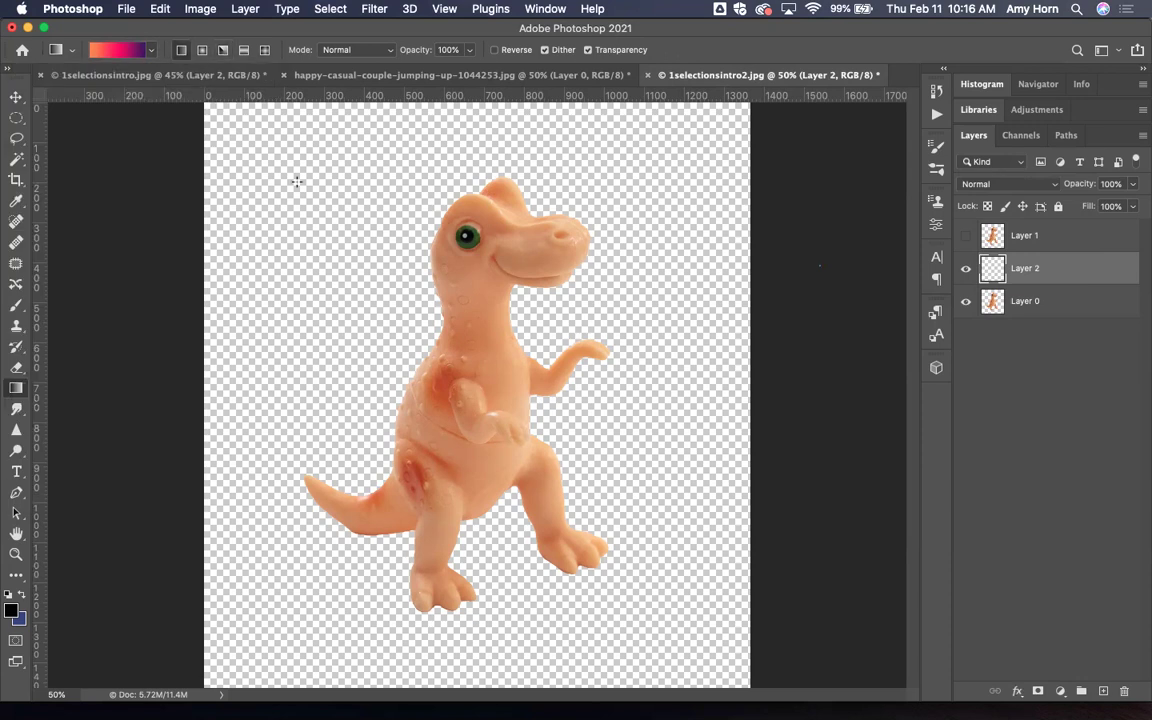
pyautogui.moveTo(288, 220); pyautogui.dragTo(664, 525)
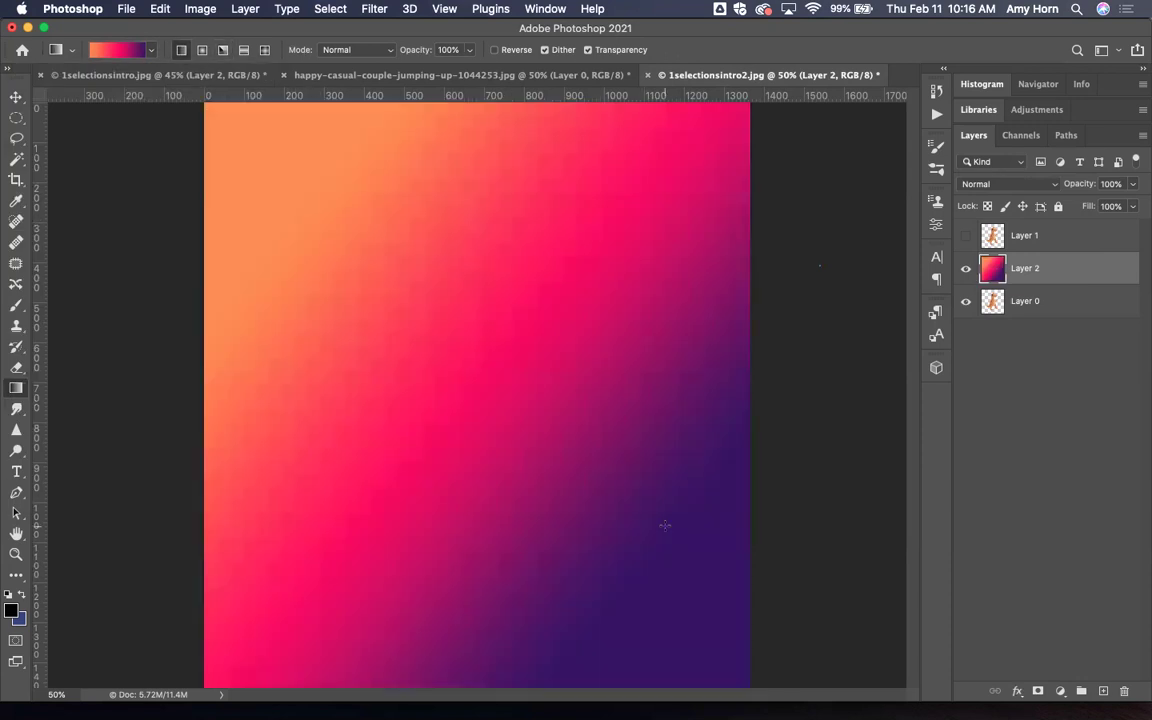
# Try a wide and a narrow linear gradient, plus radial, angle and reflected gradients, on the same layer
pyautogui.moveTo(96, 422); pyautogui.dragTo(861, 417)
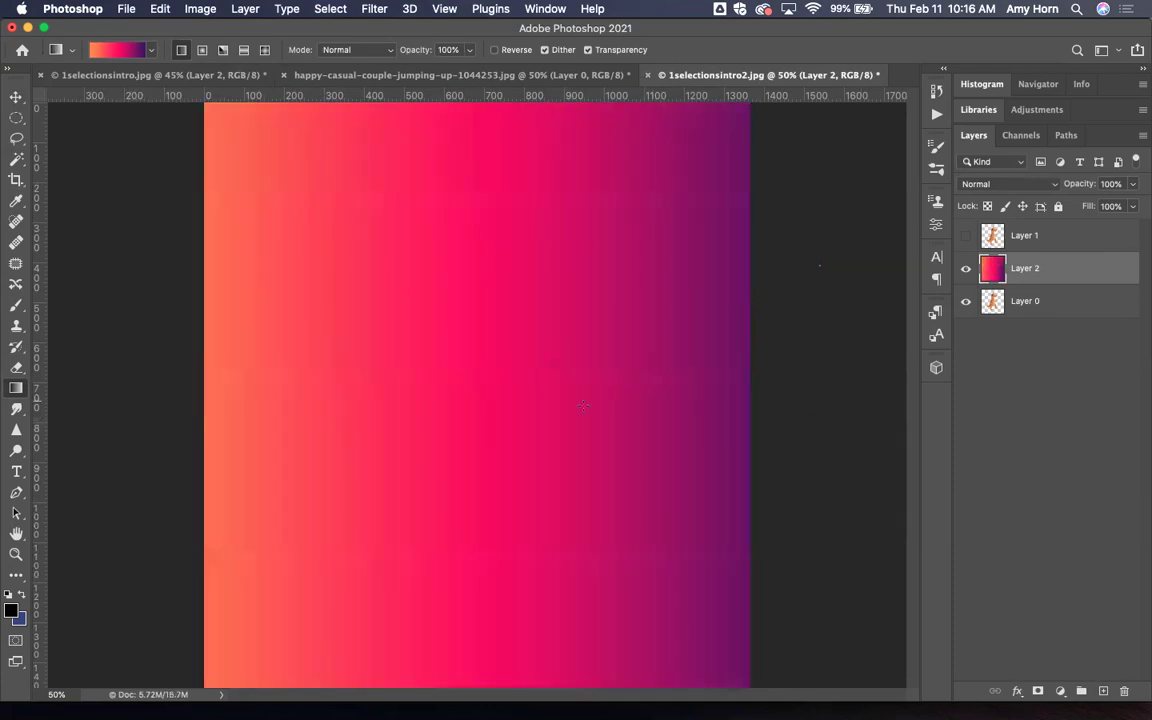
pyautogui.moveTo(436, 425); pyautogui.dragTo(490, 427)
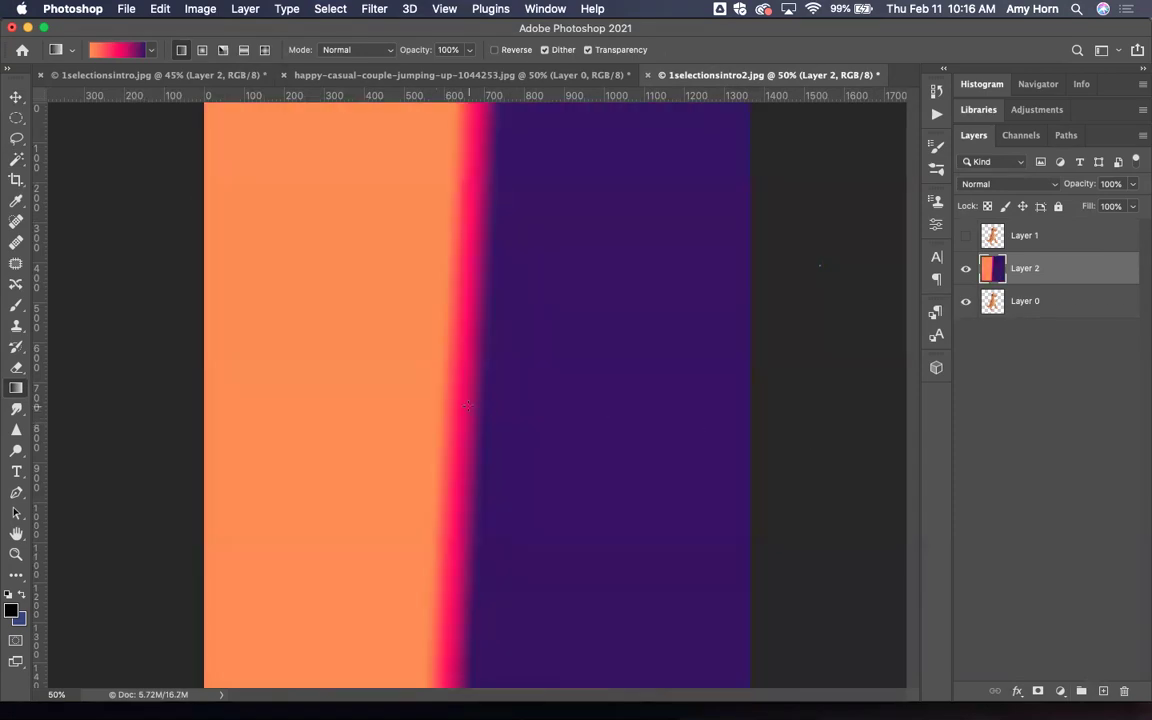
pyautogui.click(202, 50)
pyautogui.moveTo(314, 264); pyautogui.dragTo(628, 447)
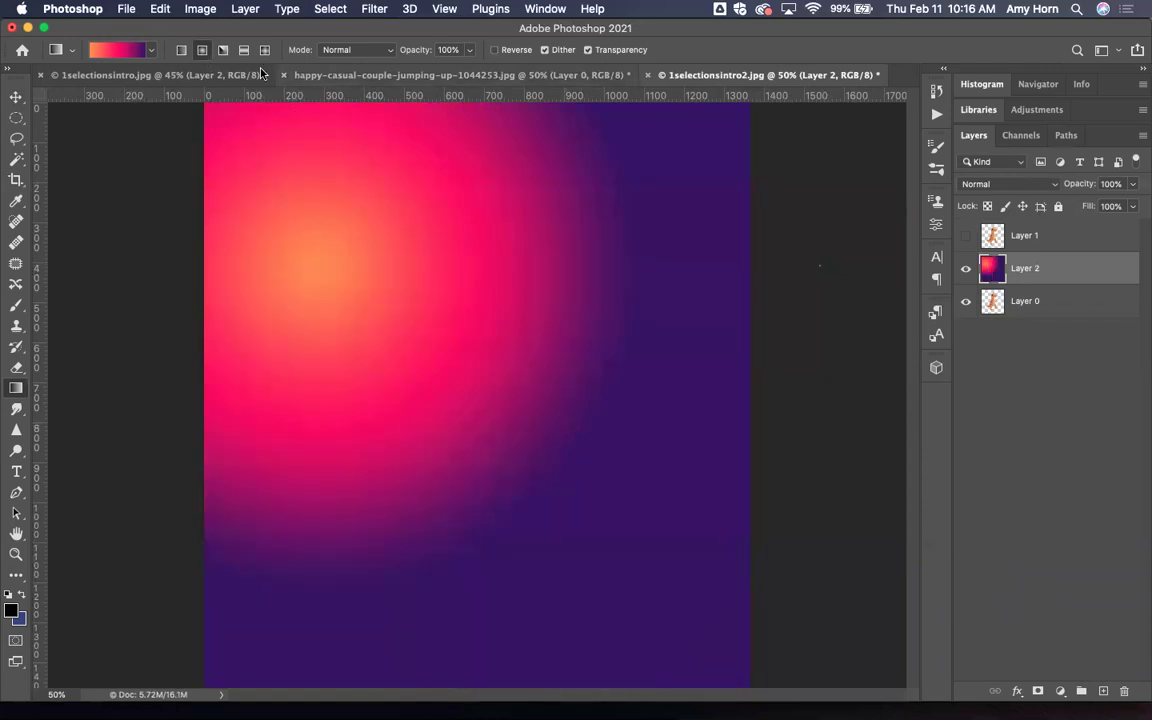
pyautogui.moveTo(410, 368); pyautogui.dragTo(589, 477)
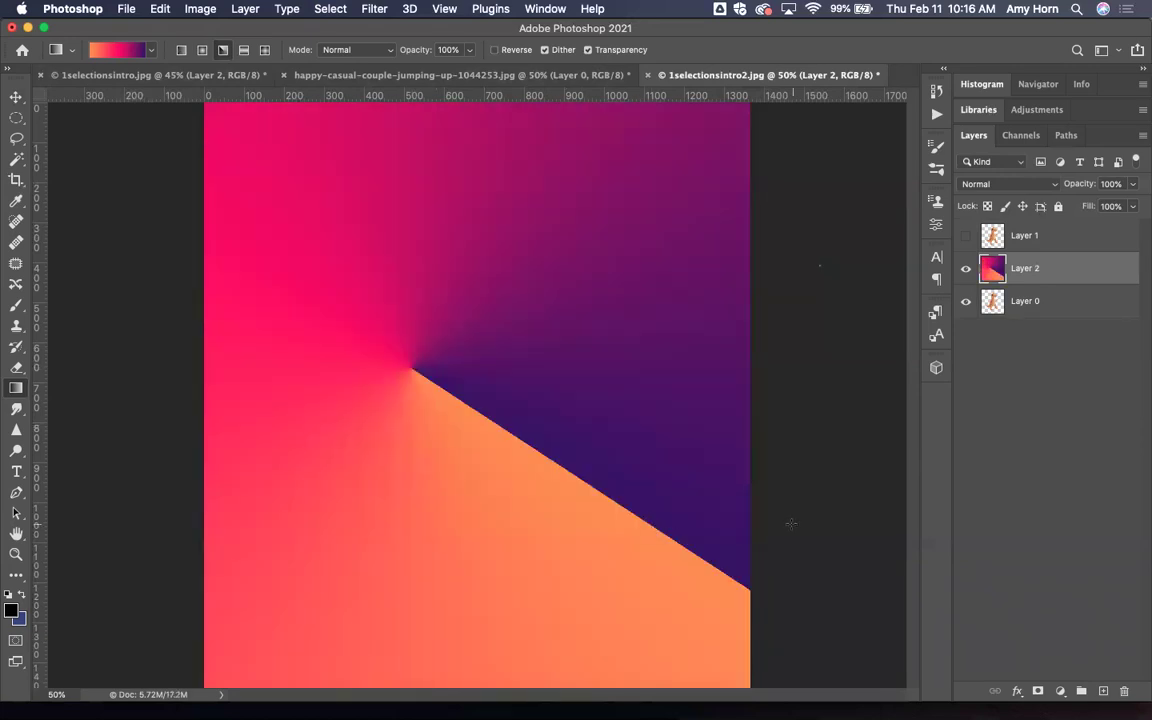
pyautogui.click(247, 51)
pyautogui.moveTo(396, 196); pyautogui.dragTo(440, 557)
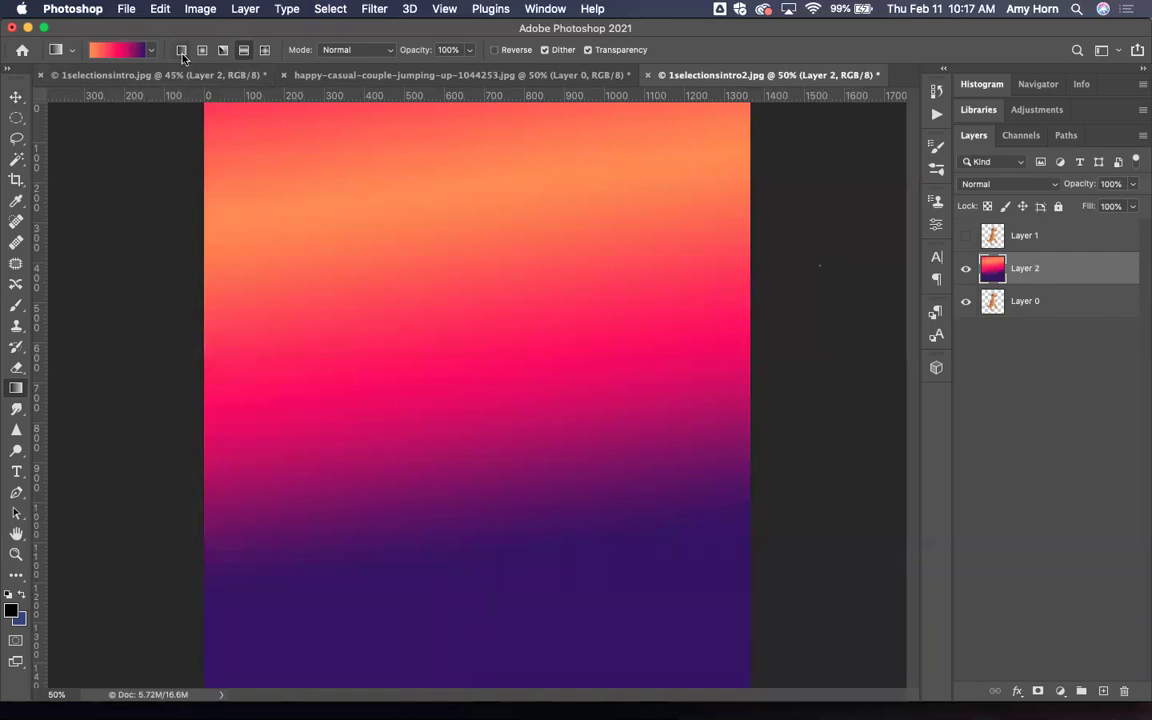
# Fill the layer with a diagonal linear gradient using the purple-to-blue preset from the Blues group
pyautogui.click(151, 52)
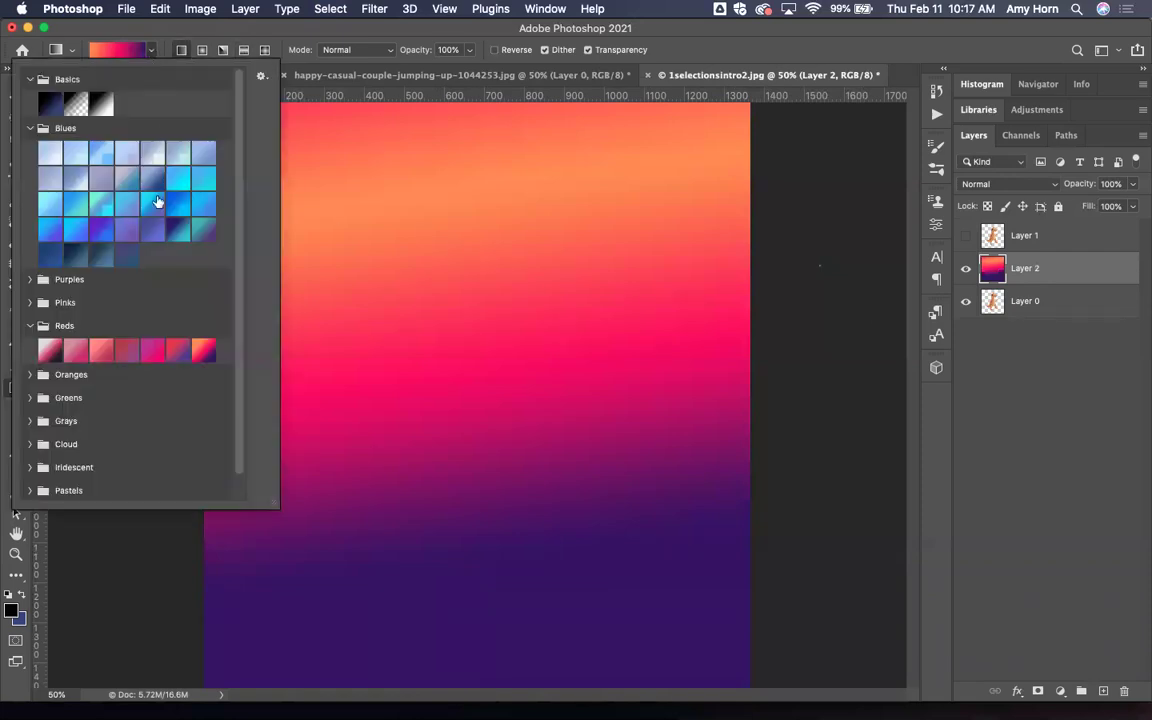
pyautogui.click(100, 230)
pyautogui.click(333, 286)
pyautogui.moveTo(339, 291); pyautogui.dragTo(571, 442)
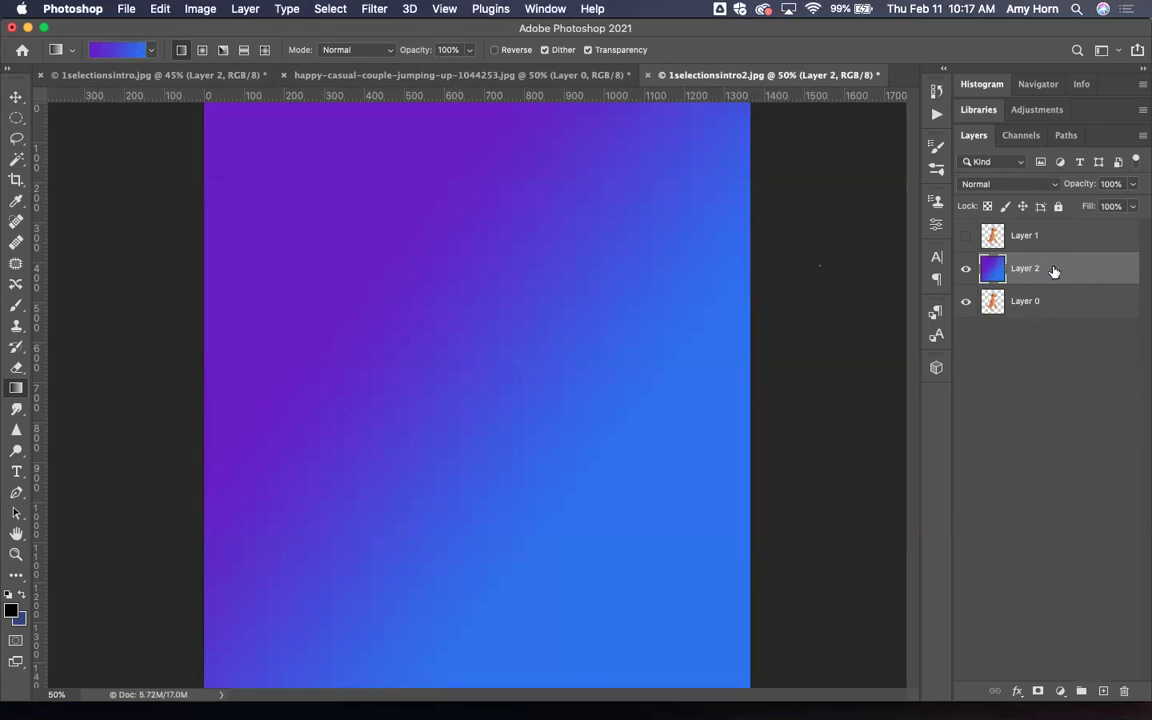
# Move the gradient-filled layer beneath Layer 0 and rename it gradient
pyautogui.moveTo(1055, 271); pyautogui.dragTo(1126, 312)
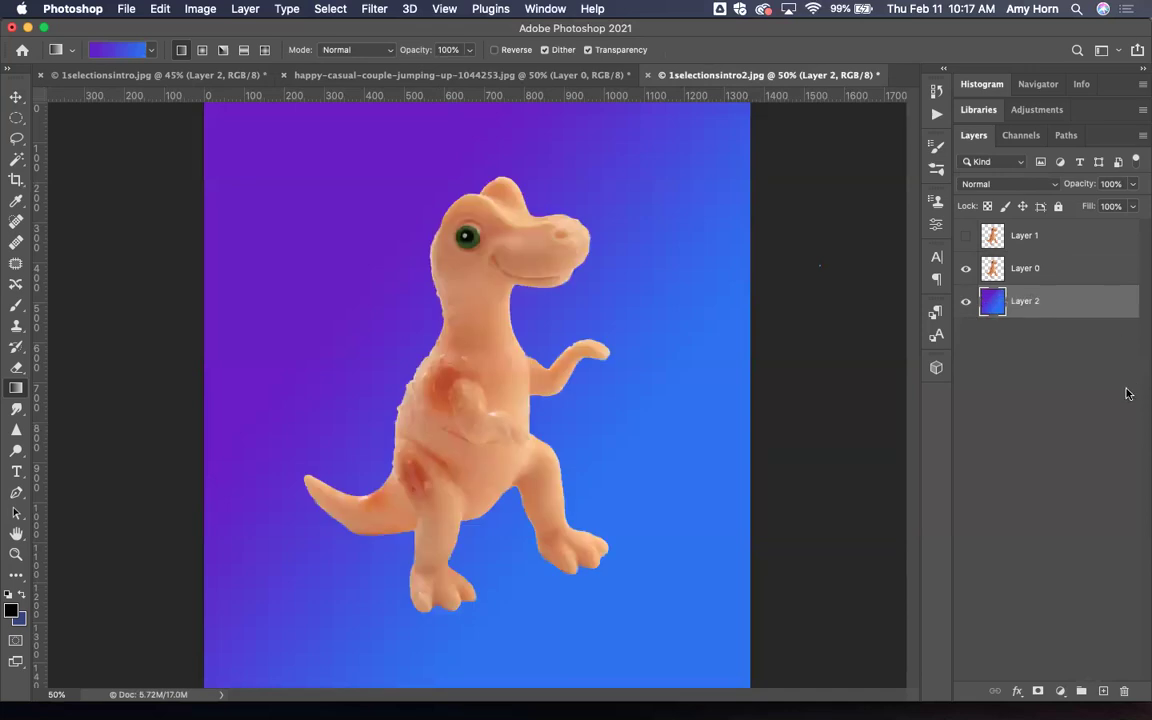
pyautogui.doubleClick(1025, 302)
pyautogui.write('gradient')
pyautogui.press('Return')
# Rename the visible dinosaur layer, Layer 0, as dino
pyautogui.doubleClick(1025, 268)
pyautogui.write('dino')
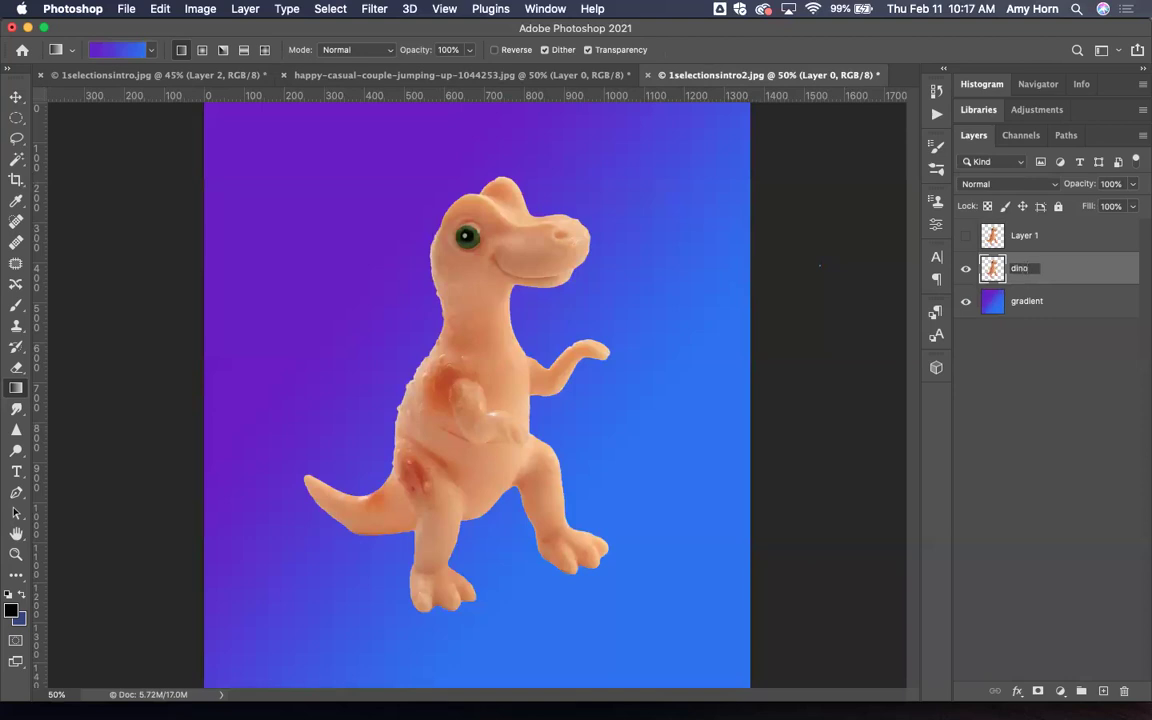
pyautogui.press('Return')
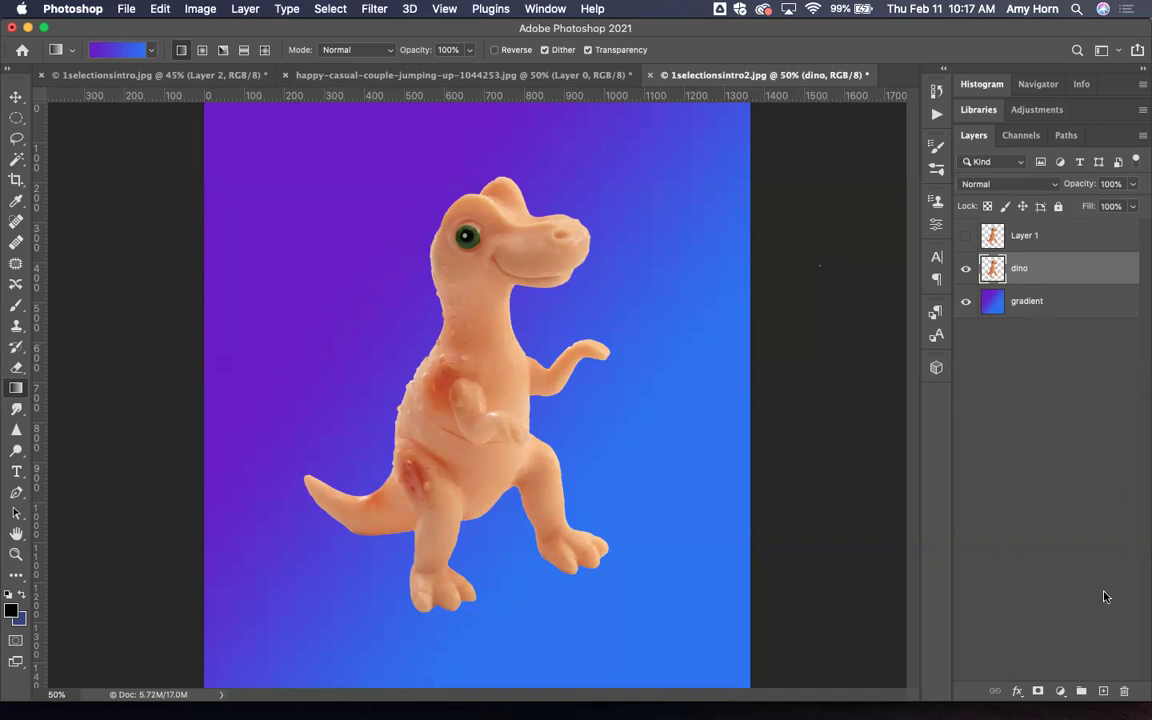
# Add a new empty layer above the dino layer and name it shadow
pyautogui.click(1103, 692)
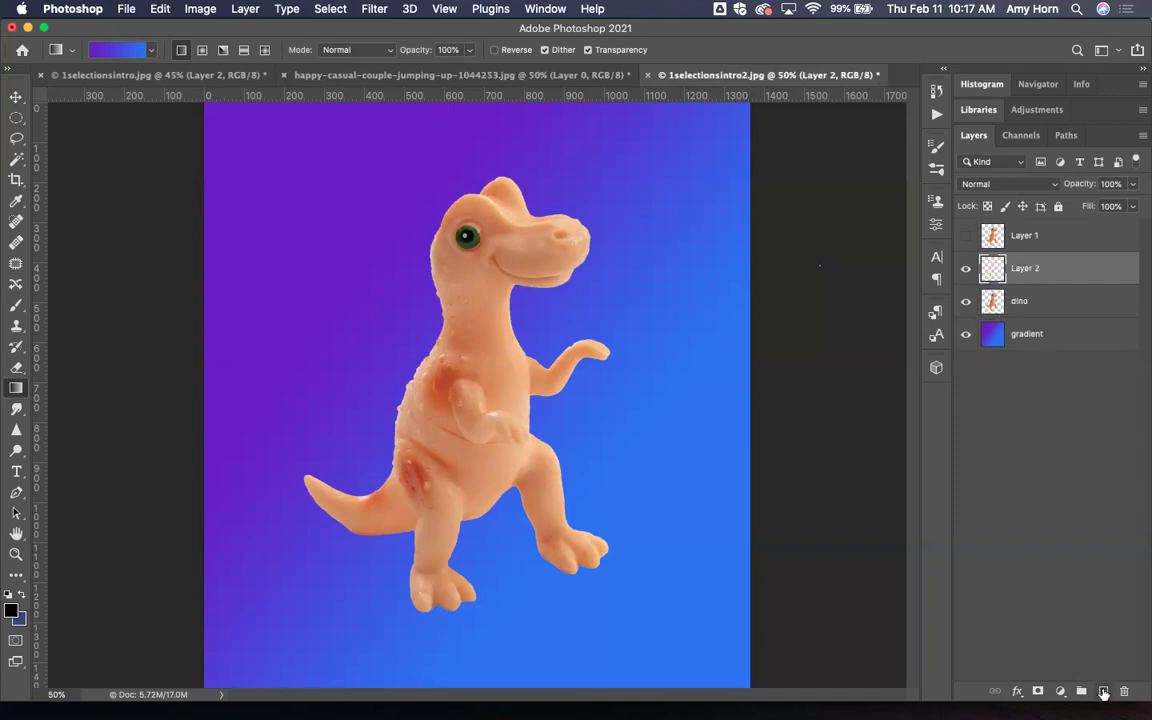
pyautogui.doubleClick(1023, 268)
pyautogui.write('shadow')
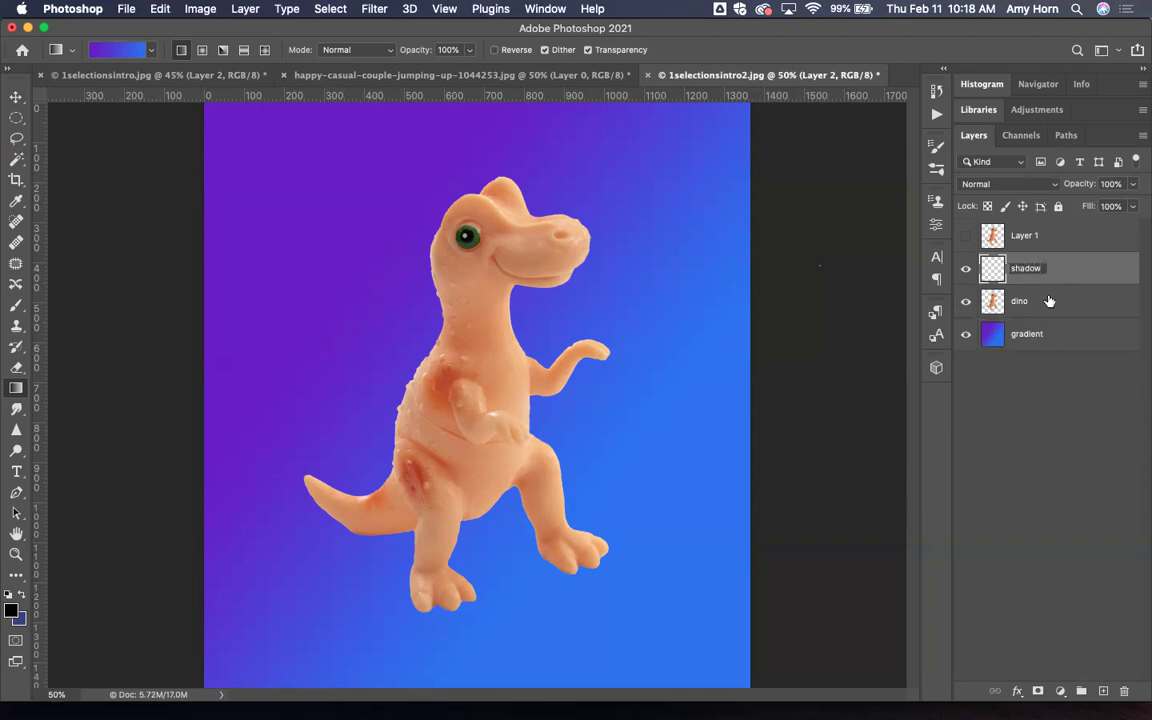
pyautogui.press('Return')
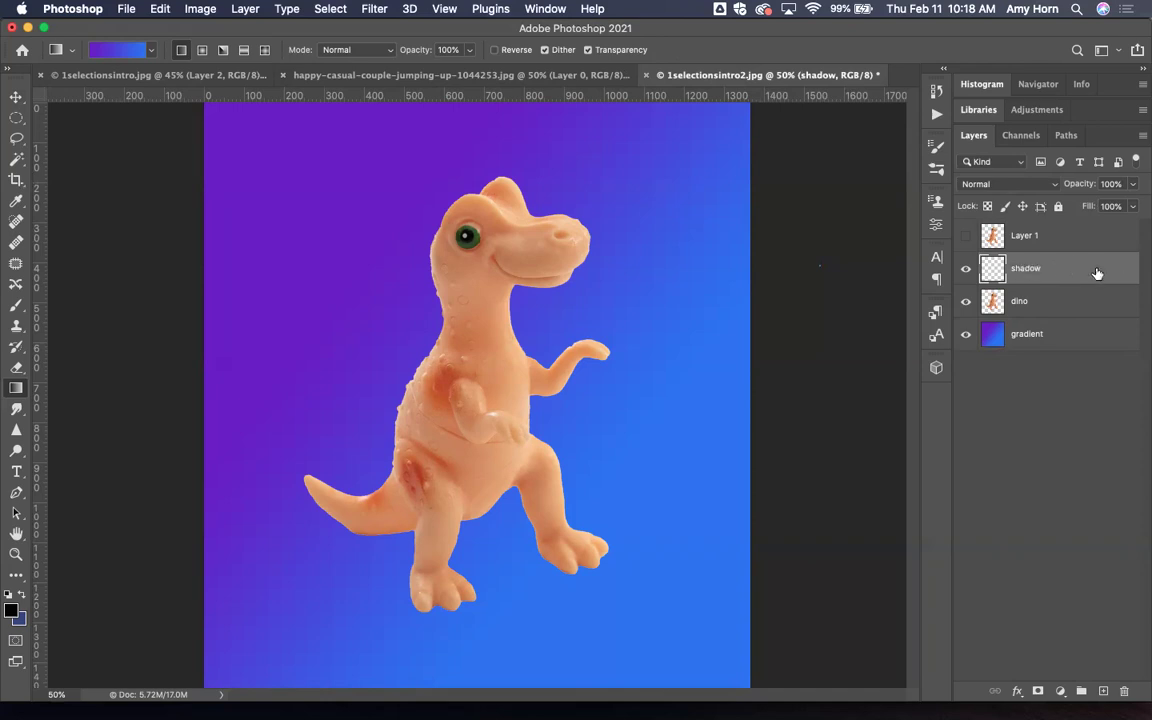
# Load the dino layer's outline as a selection and fill it with black on the shadow layer using the Paint Bucket
pyautogui.keyDown('super'); pyautogui.click(991, 303); pyautogui.keyUp('super')
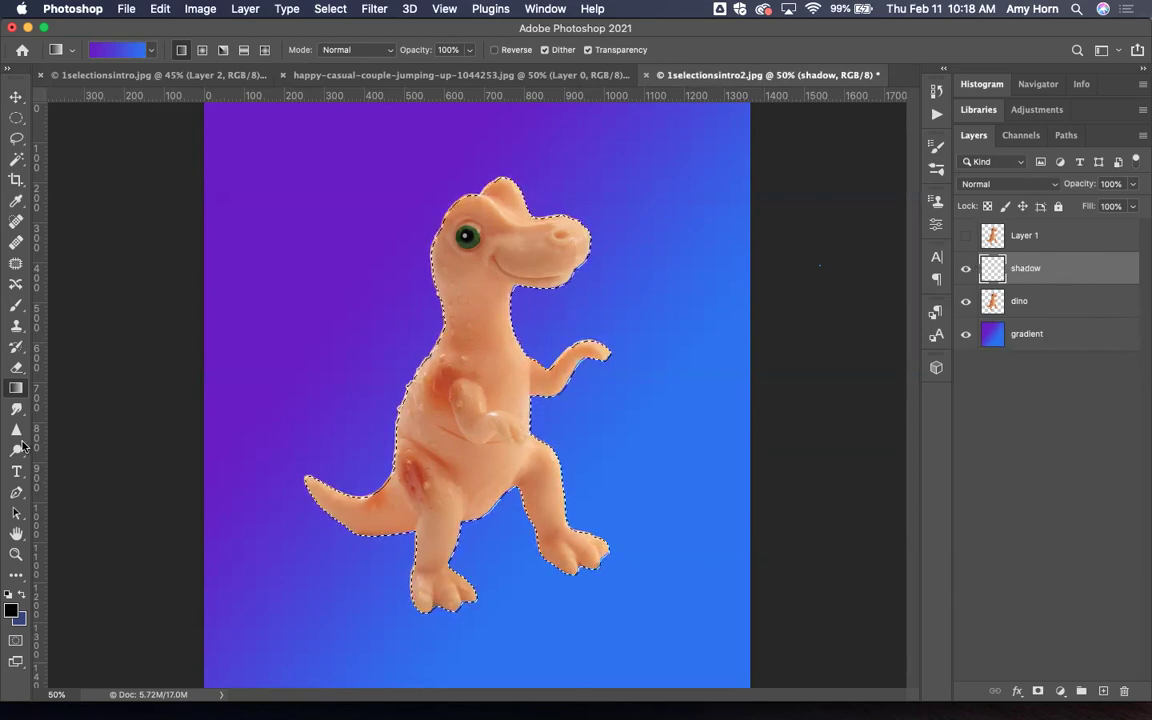
pyautogui.click(16, 578)
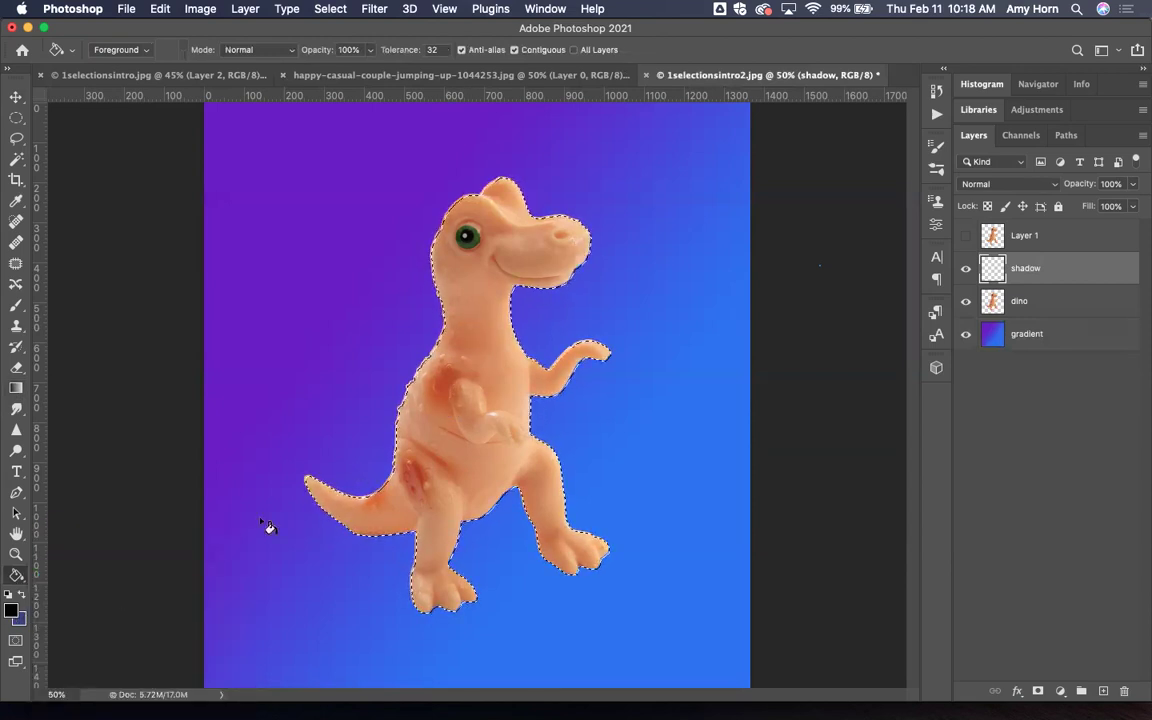
pyautogui.click(462, 369)
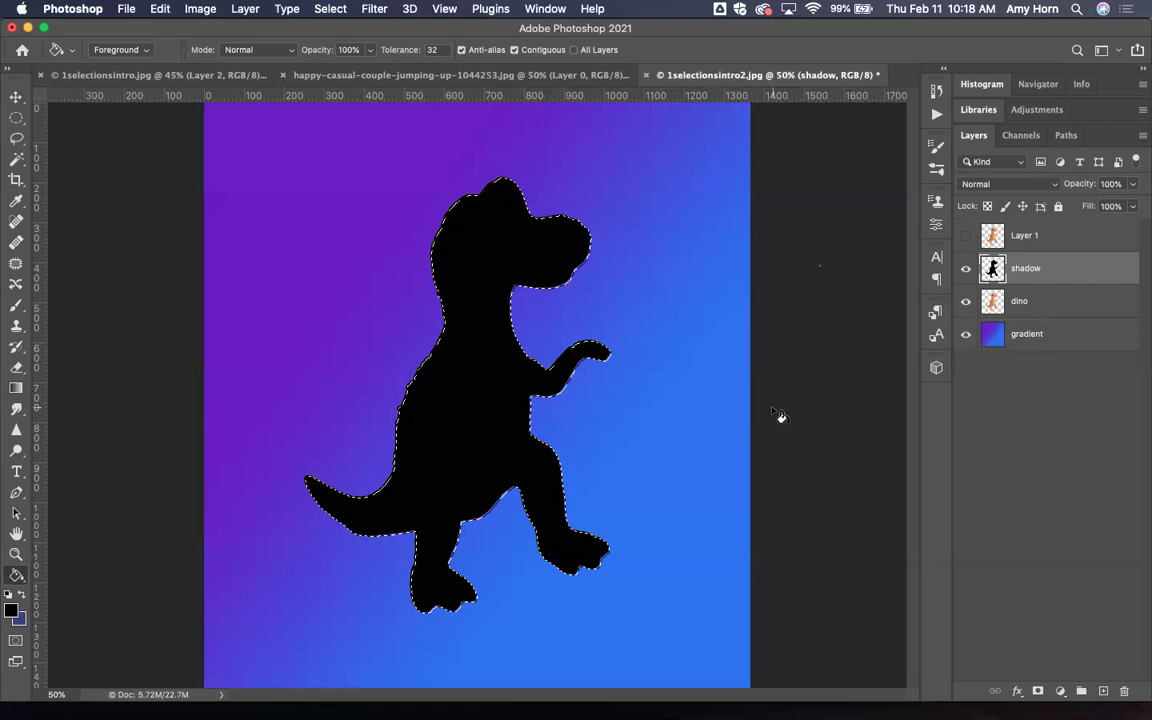
# Deselect the dinosaur outline and move the shadow layer beneath the dino layer
pyautogui.press('cmd+d')
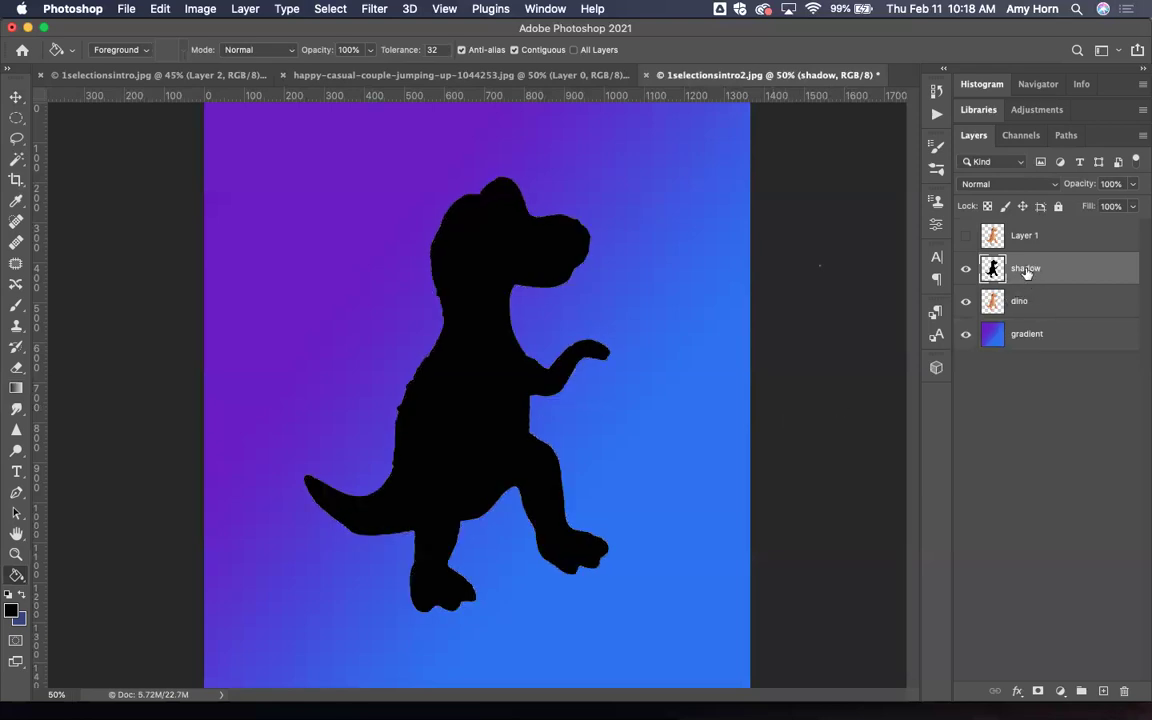
pyautogui.keyDown('shift'); pyautogui.click(1033, 300); pyautogui.keyUp('shift')
pyautogui.moveTo(1033, 300); pyautogui.dragTo(1005, 318)
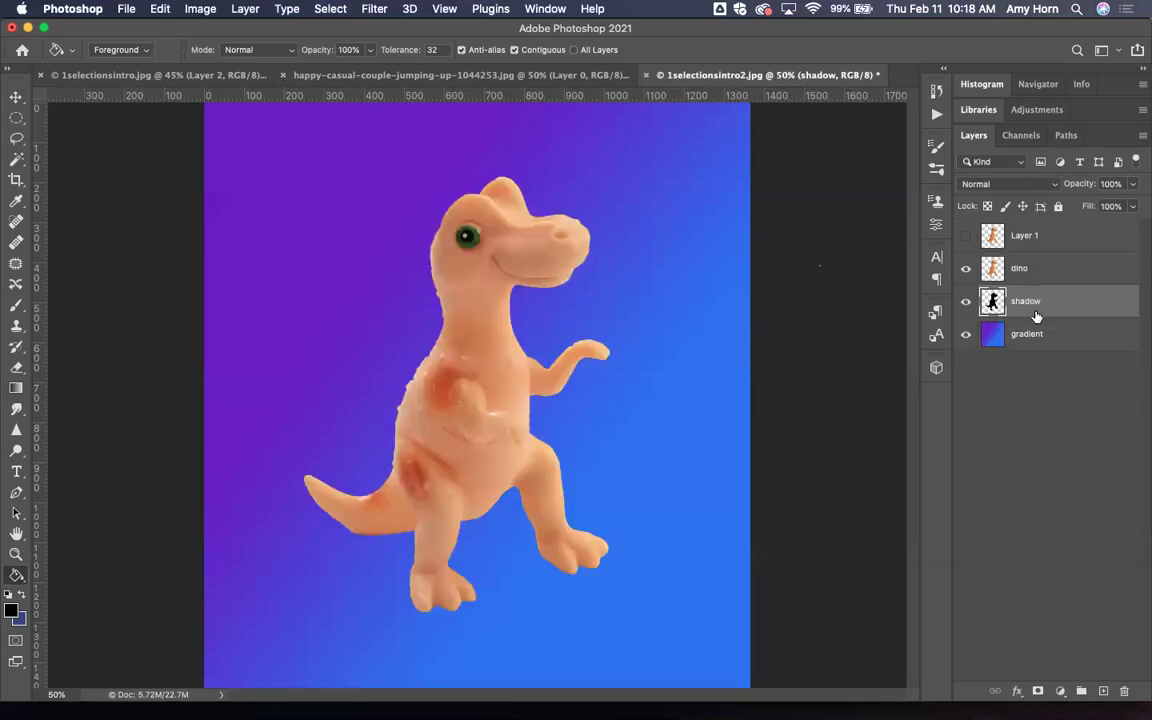
# Offset the dino down and to the left of its shadow, and scale it proportionally to about 83%
pyautogui.click(16, 96)
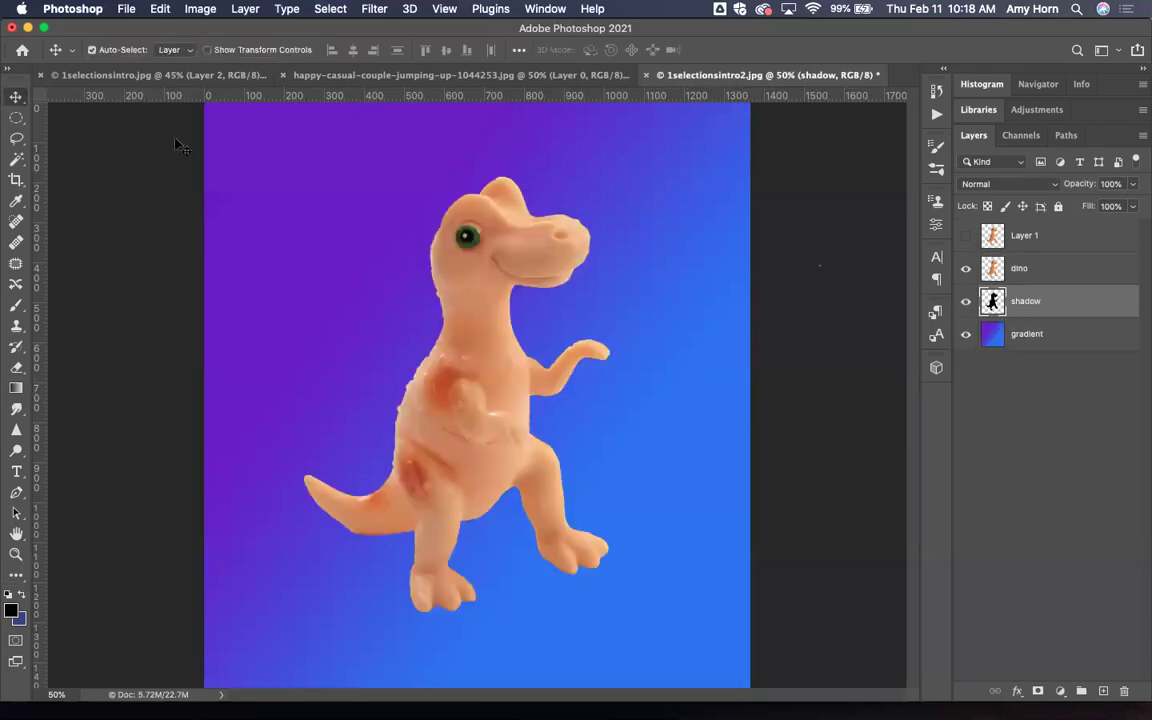
pyautogui.moveTo(515, 359); pyautogui.dragTo(444, 401)
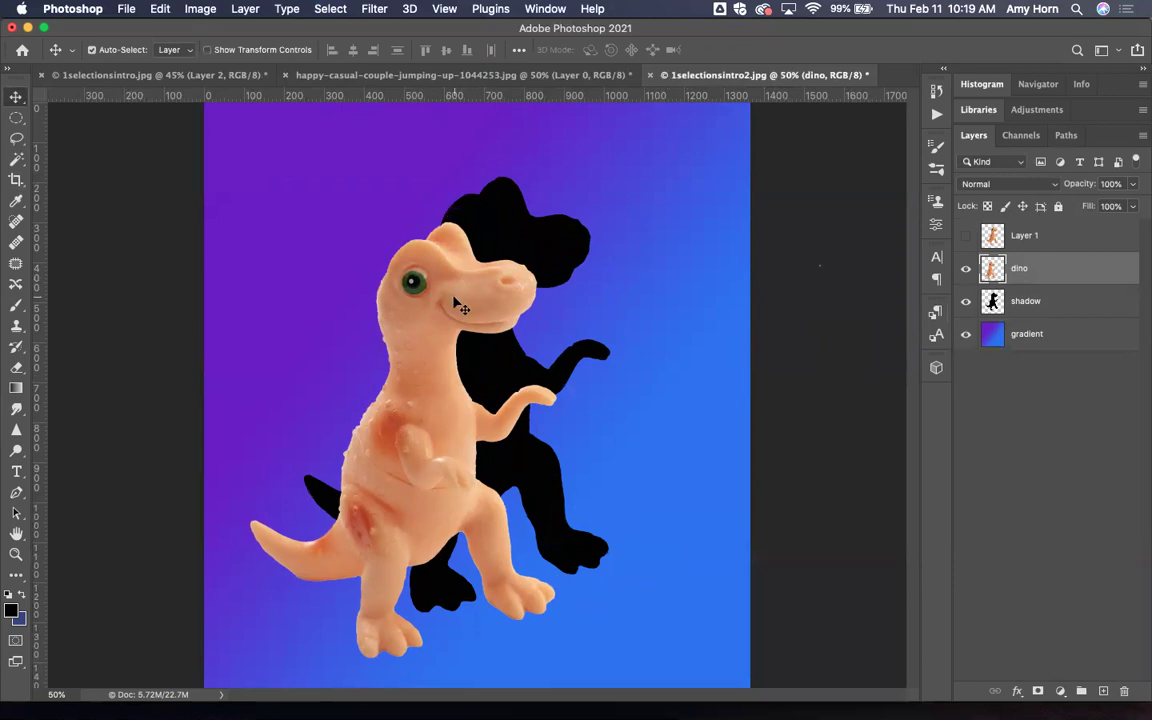
pyautogui.press('super+t')
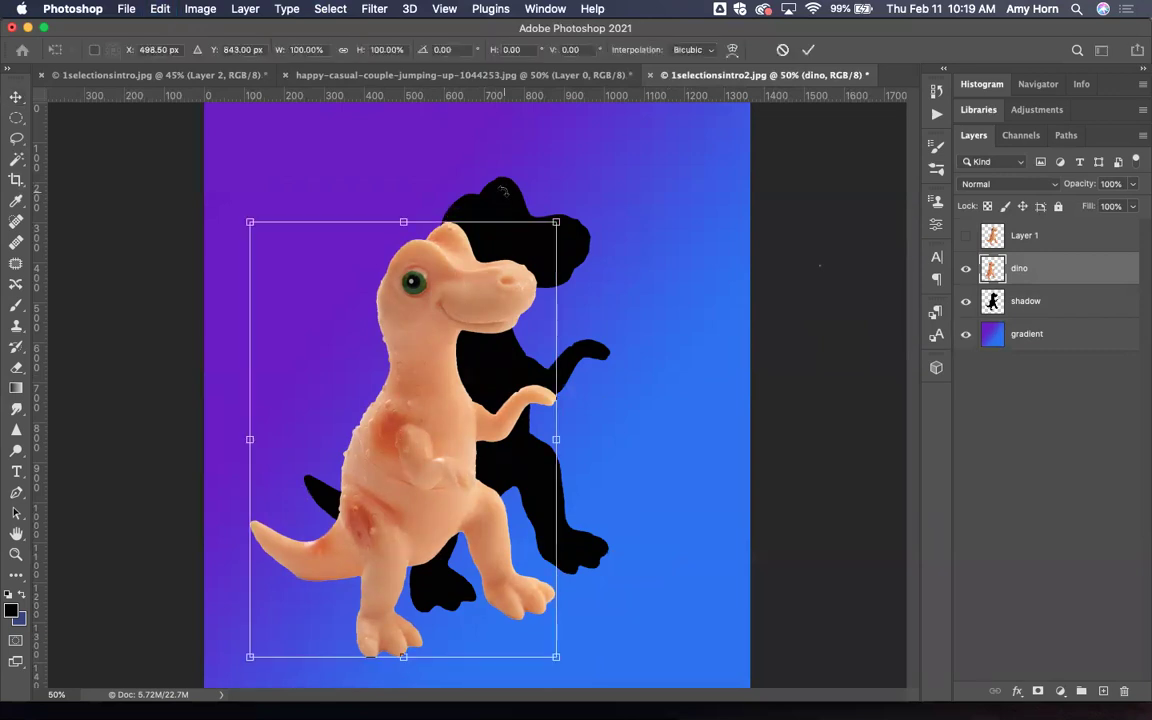
pyautogui.moveTo(556, 221); pyautogui.dragTo(506, 291)
pyautogui.moveTo(438, 404); pyautogui.dragTo(483, 382)
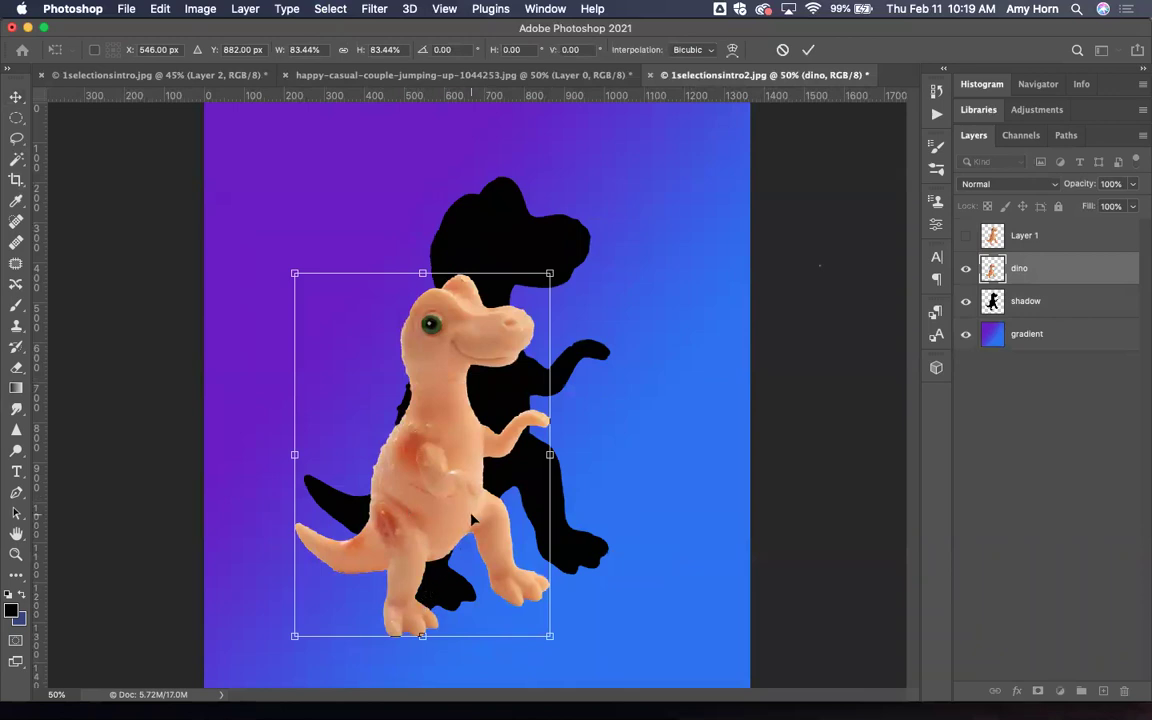
pyautogui.press('Return')
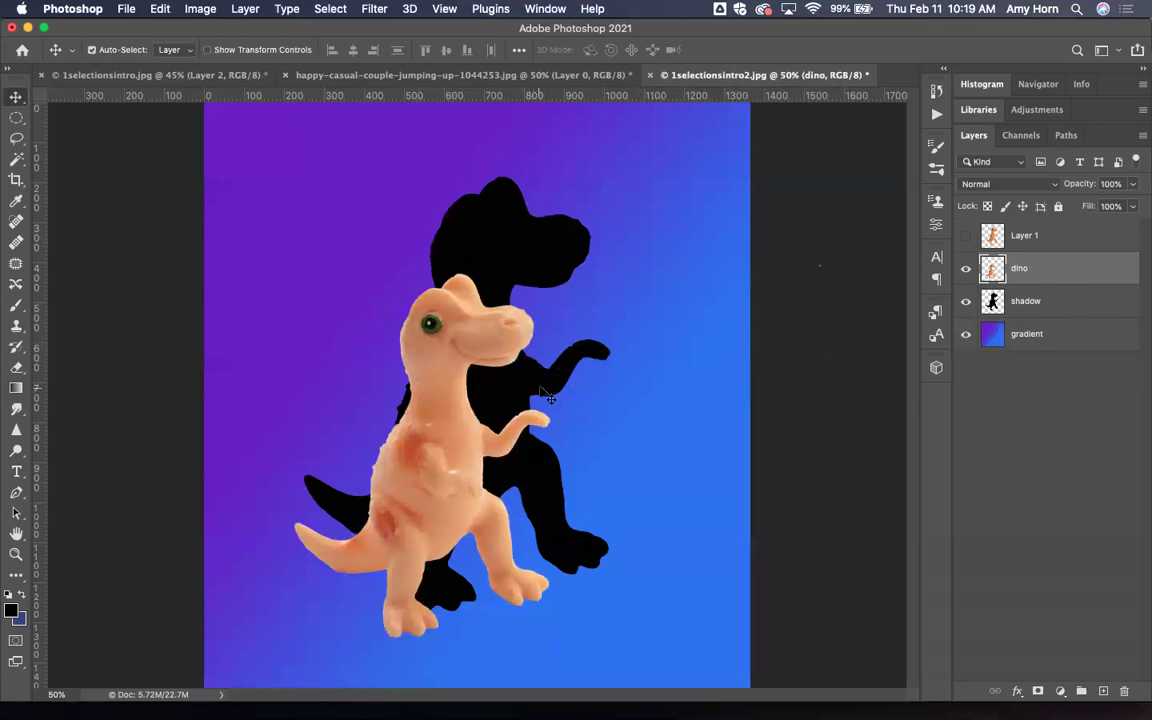
# Apply a Gaussian Blur with a radius of about 40 pixels to the shadow layer
pyautogui.click(1050, 302)
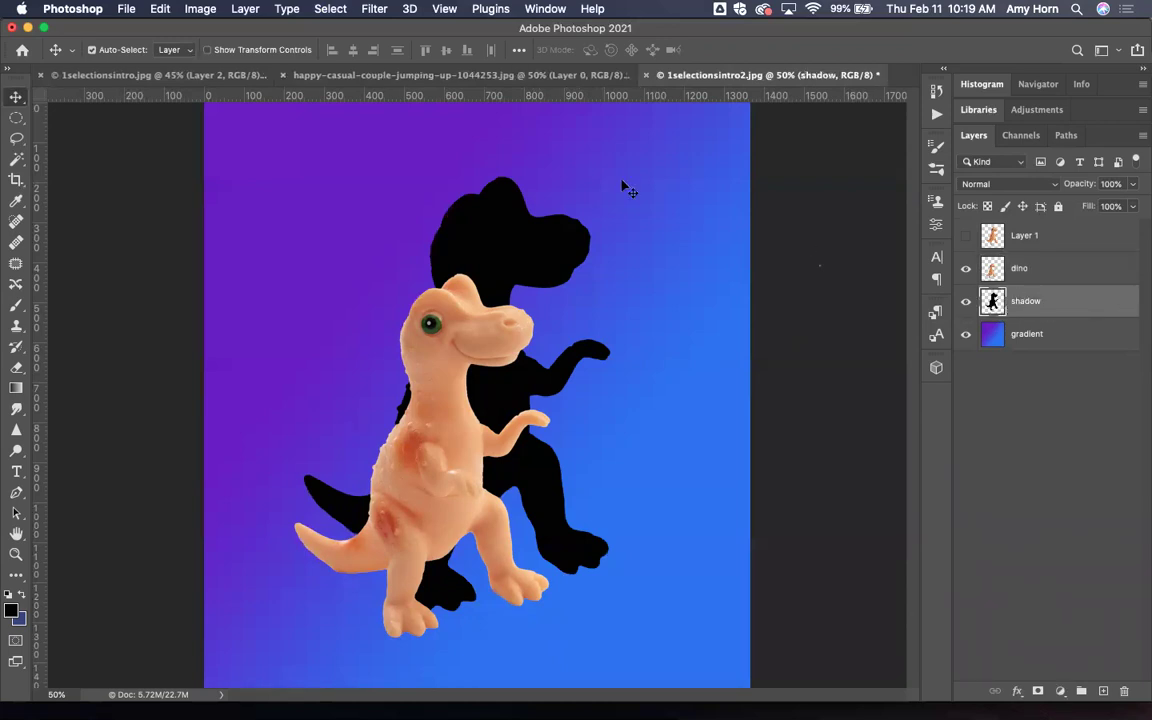
pyautogui.click(374, 10)
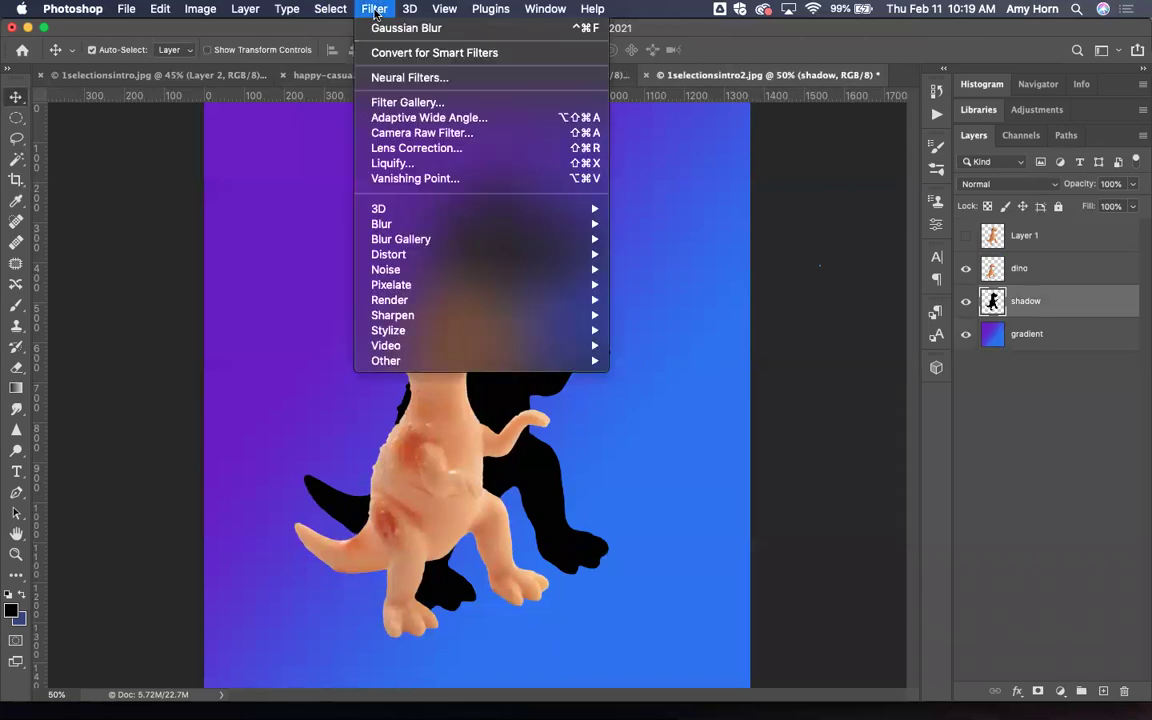
pyautogui.moveTo(405, 226)
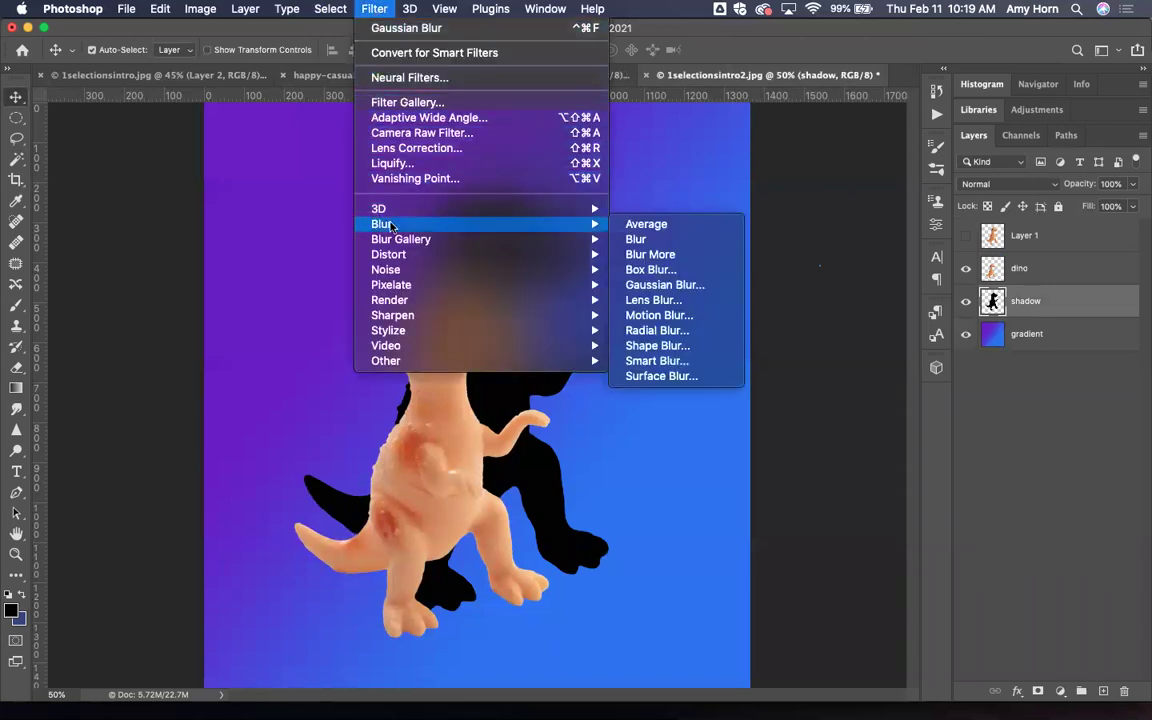
pyautogui.click(717, 287)
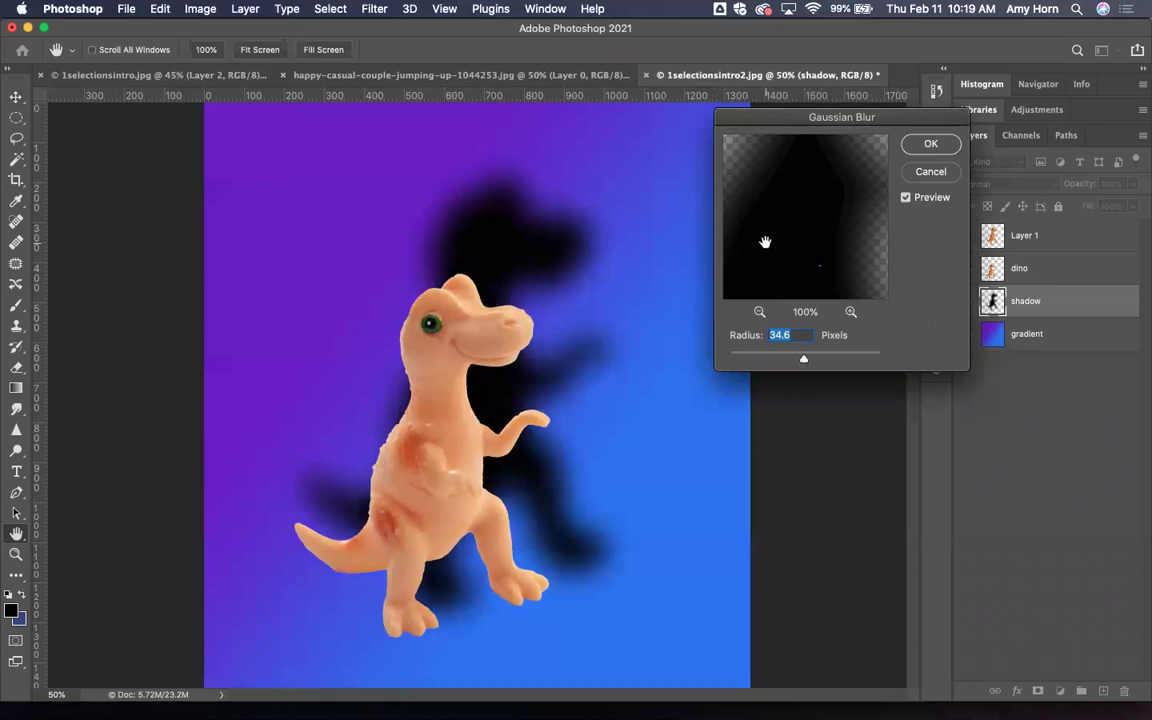
pyautogui.moveTo(806, 363)
pyautogui.mouseDown()
pyautogui.moveTo(772, 361)
pyautogui.moveTo(830, 362)
pyautogui.moveTo(797, 361)
pyautogui.moveTo(807, 364)
pyautogui.mouseUp()
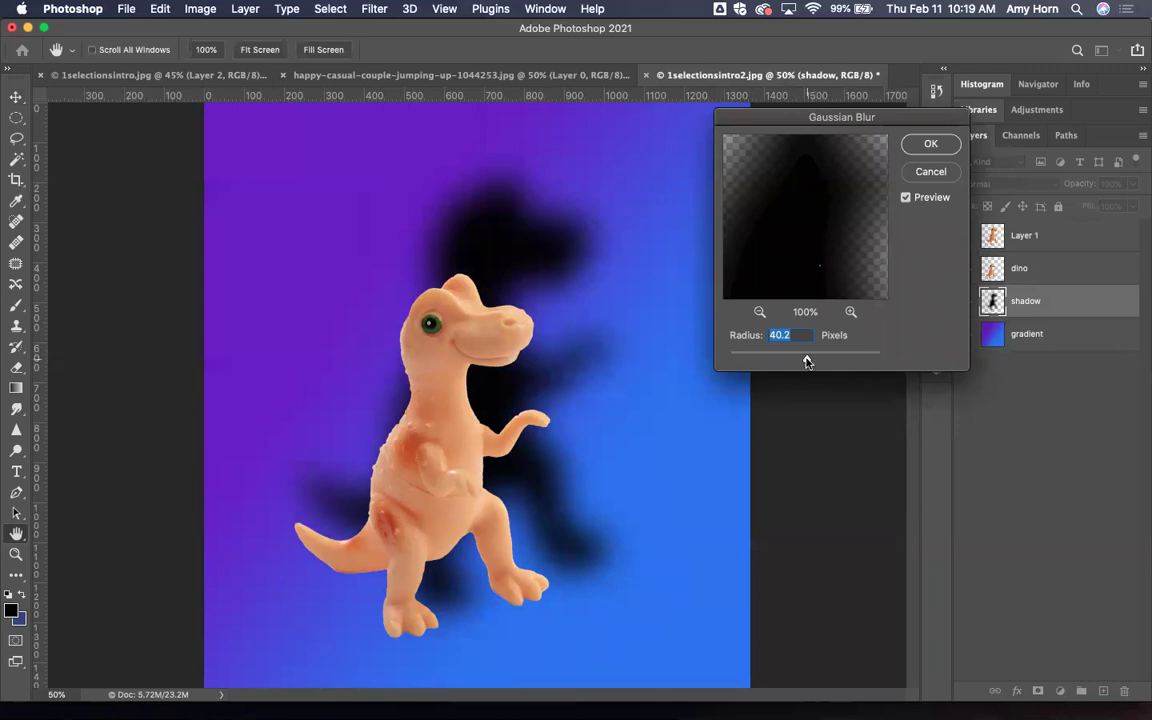
pyautogui.moveTo(807, 362); pyautogui.dragTo(809, 364)
pyautogui.click(931, 146)
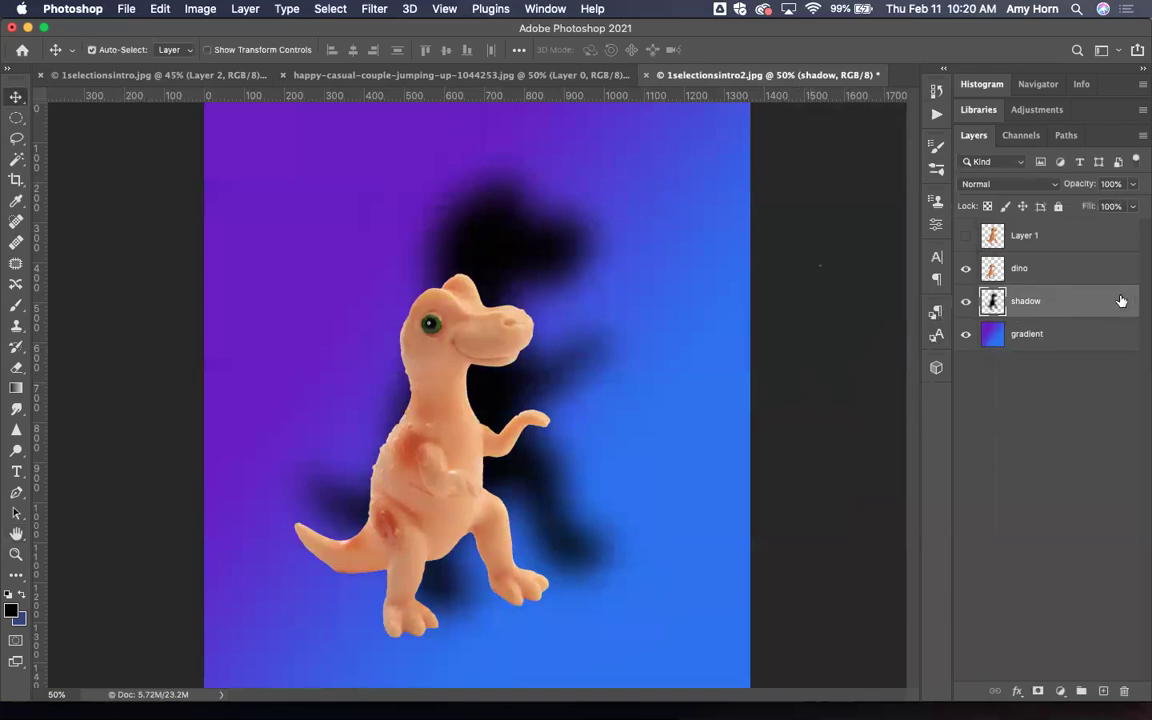
# Lower the shadow layer's opacity to 69%
pyautogui.click(1134, 186)
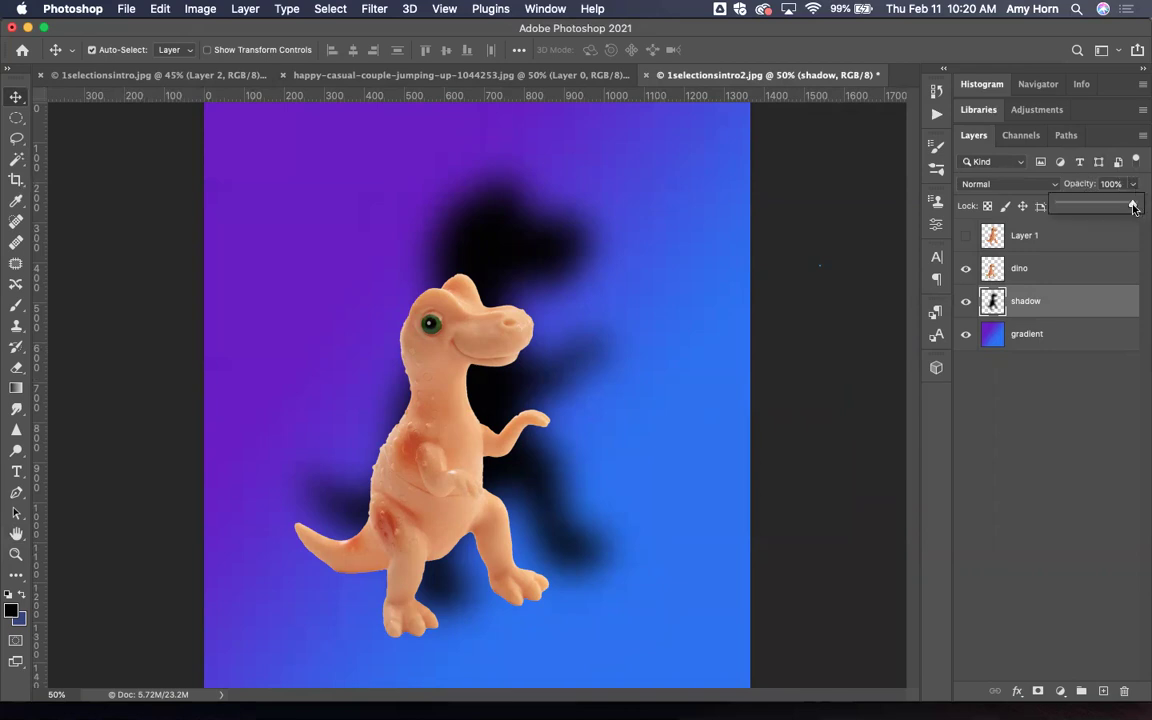
pyautogui.moveTo(1134, 207)
pyautogui.mouseDown()
pyautogui.moveTo(1062, 209)
pyautogui.moveTo(1134, 208)
pyautogui.mouseUp()
pyautogui.click(1074, 189)
pyautogui.moveTo(1077, 188)
pyautogui.mouseDown()
pyautogui.moveTo(1040, 186)
pyautogui.moveTo(1102, 184)
pyautogui.moveTo(963, 173)
pyautogui.moveTo(1098, 193)
pyautogui.mouseUp()
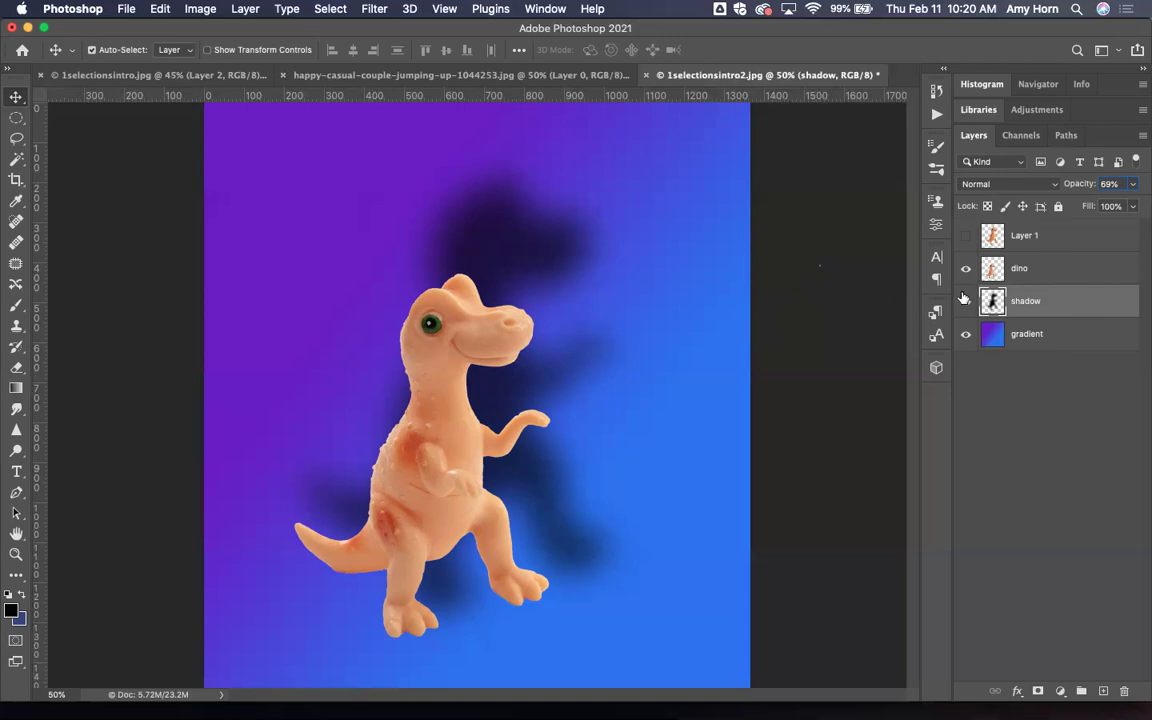
# Skew the upper part of the shadow to the right, widening it to about 128% with a horizontal skew of about -12.3°
pyautogui.press('super+t')
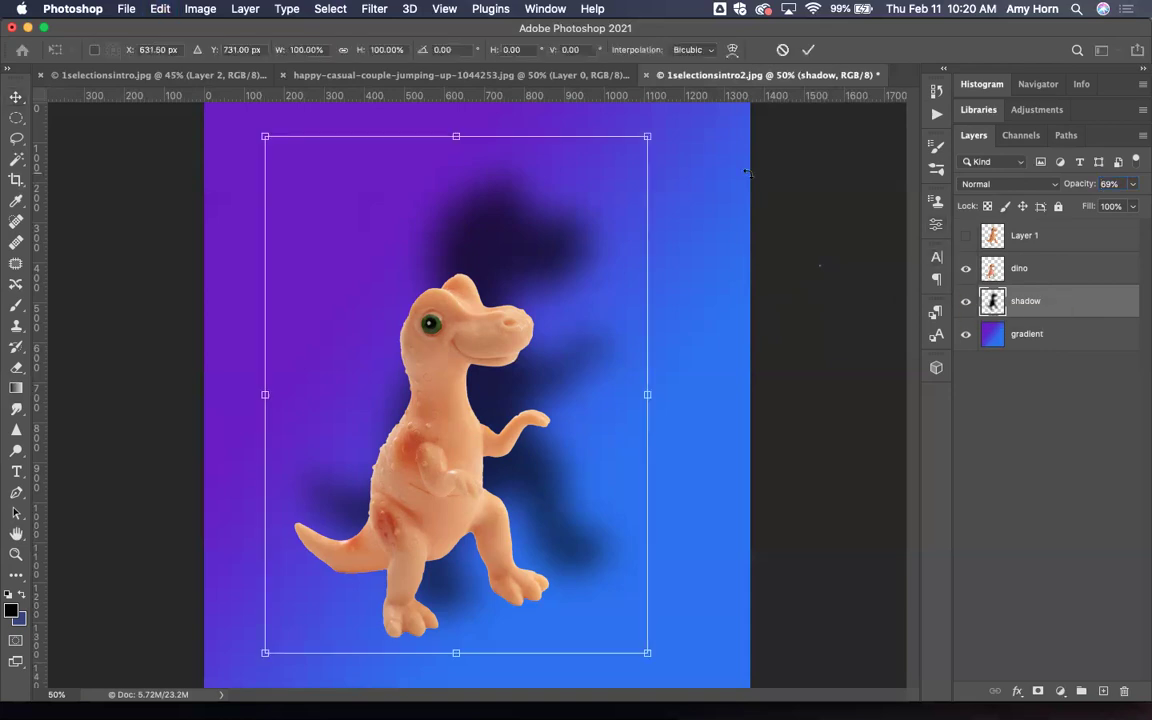
pyautogui.rightClick(595, 236)
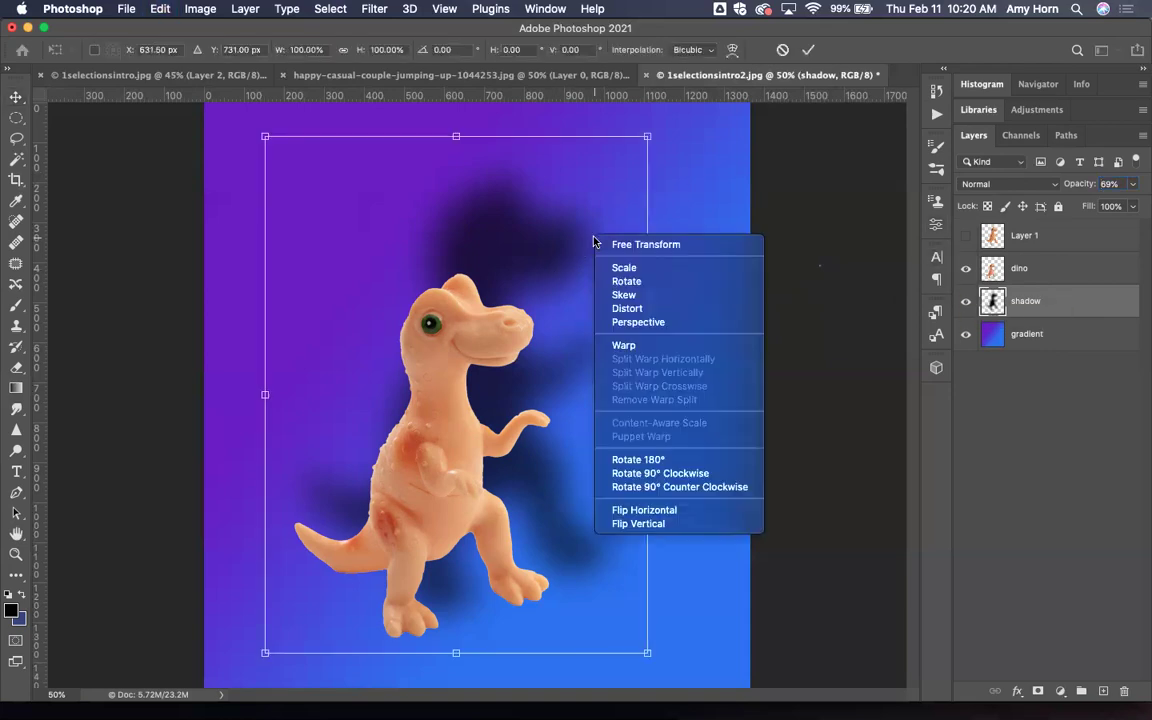
pyautogui.click(635, 297)
pyautogui.moveTo(648, 140); pyautogui.dragTo(749, 142)
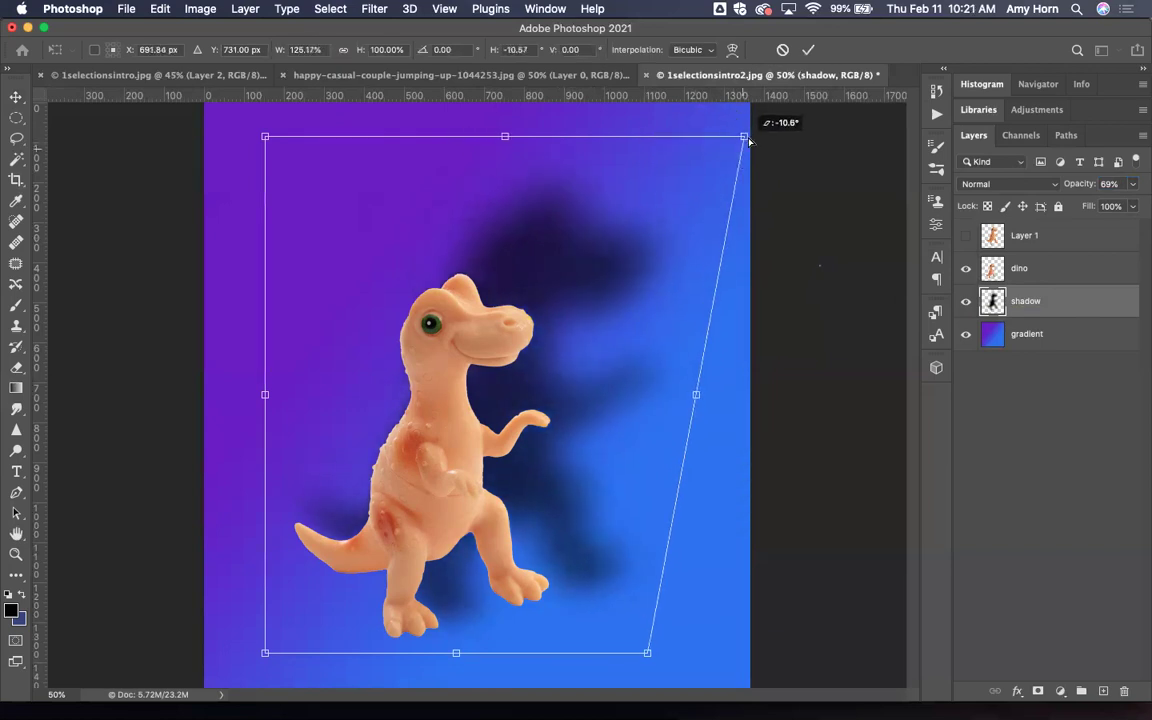
pyautogui.moveTo(506, 121); pyautogui.dragTo(516, 118)
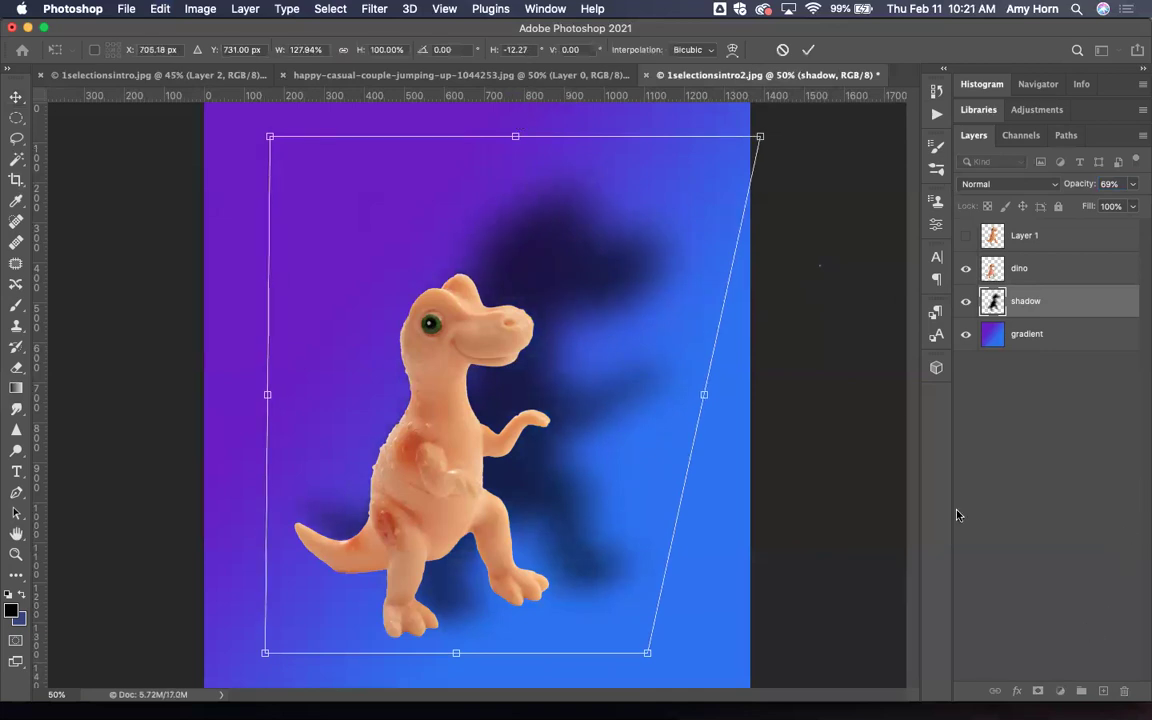
pyautogui.click(808, 49)
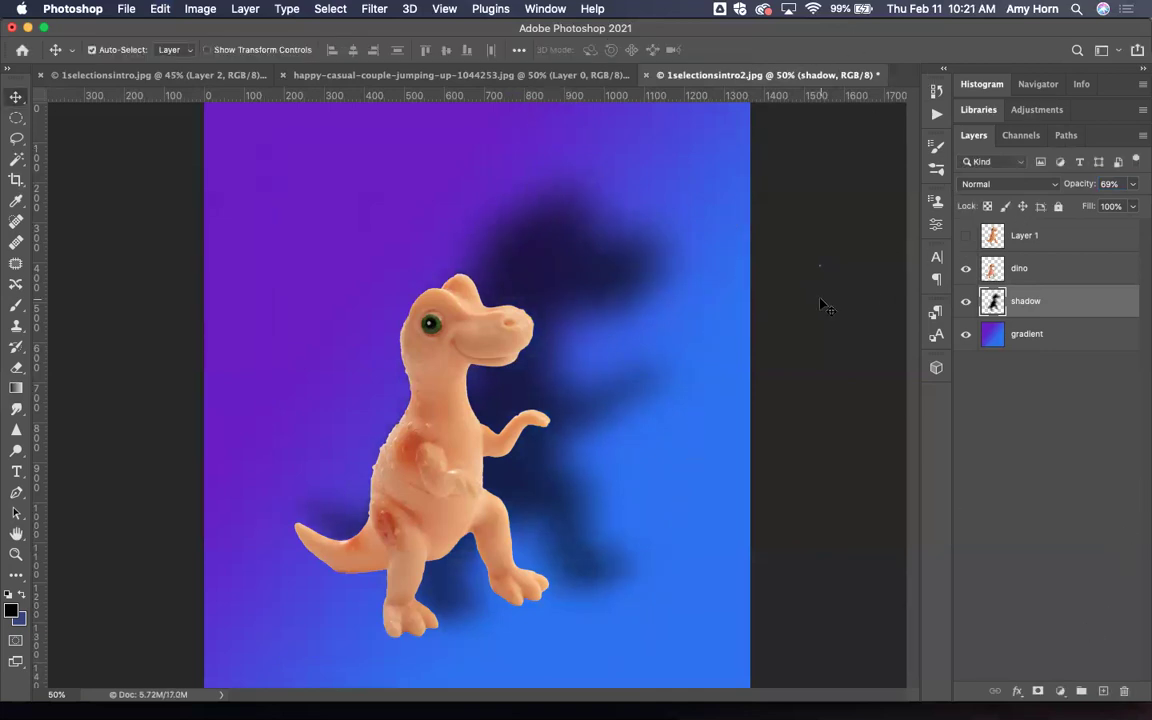